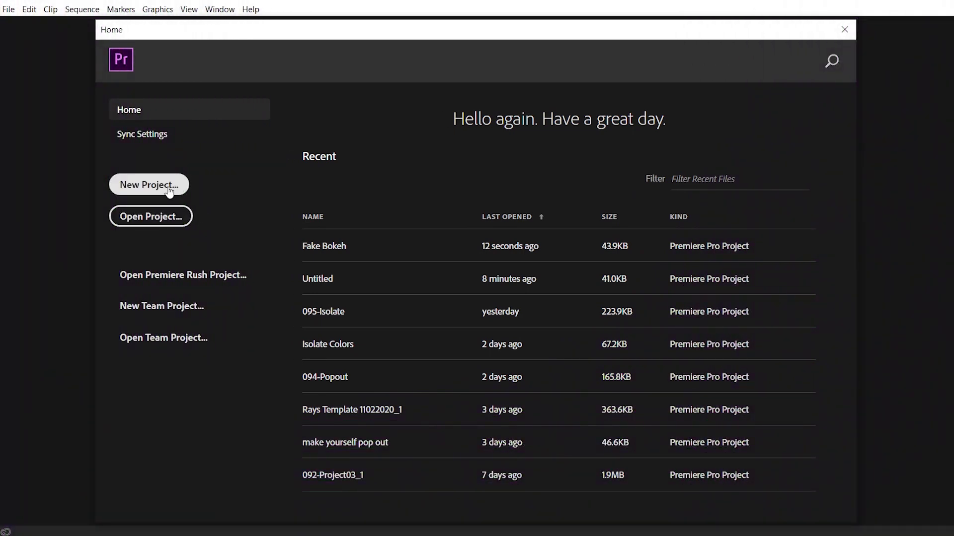
- Start the 'Fake Bokeh' project, bring in Designer.mp4 and play it in the Source monitor
{"action": "left_click", "coordinate": [169, 192]}
{"action": "type", "text": "Fake"}
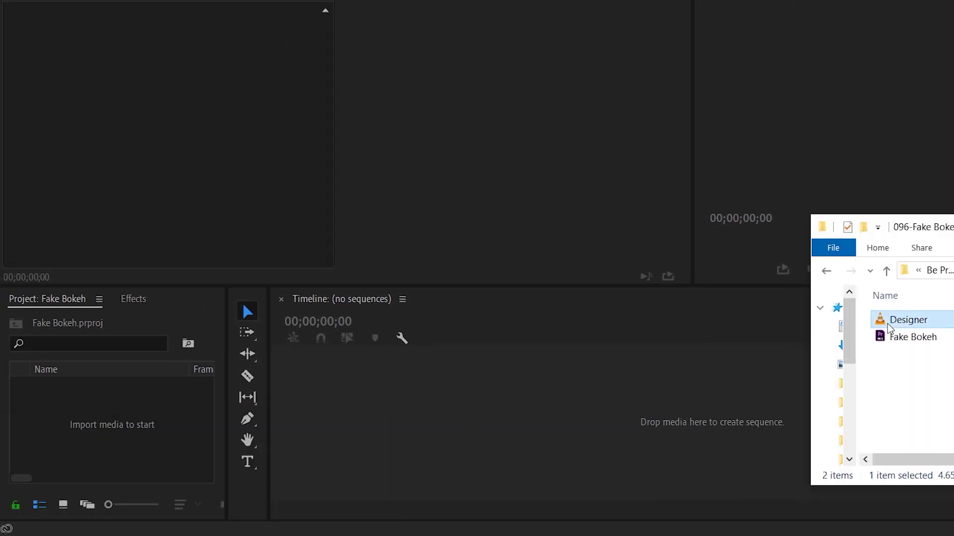
{"action": "left_click_drag", "start_coordinate": [834, 341], "coordinate": [135, 433]}
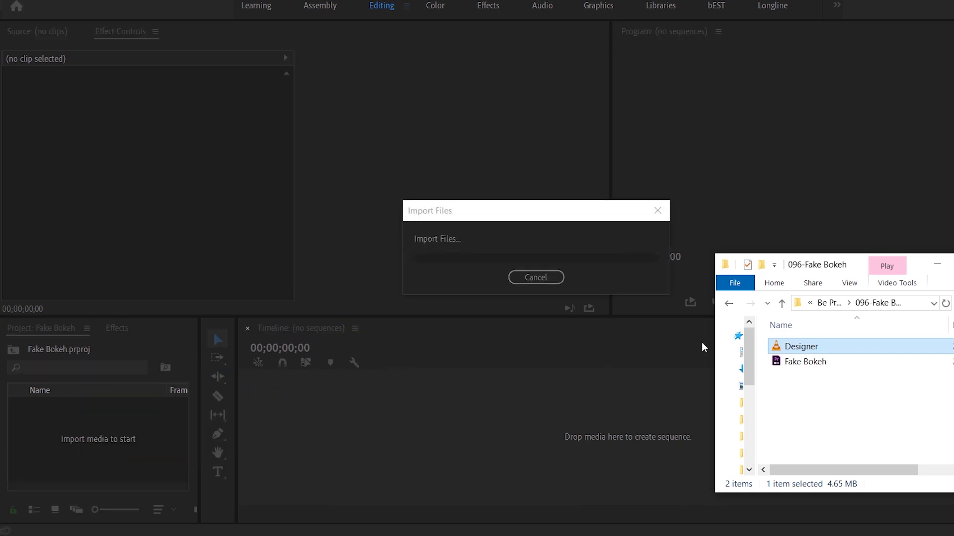
{"action": "left_click", "coordinate": [937, 264]}
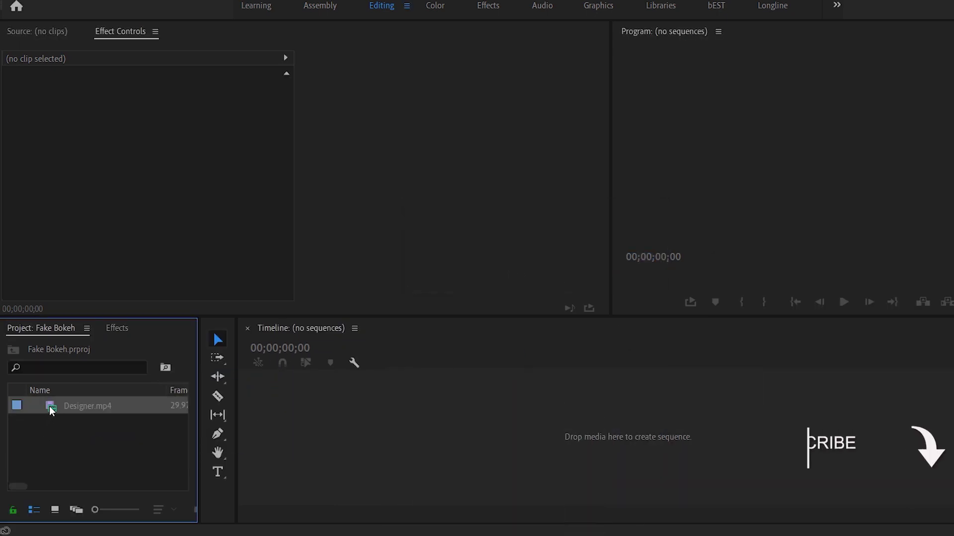
{"action": "double_click", "coordinate": [80, 406]}
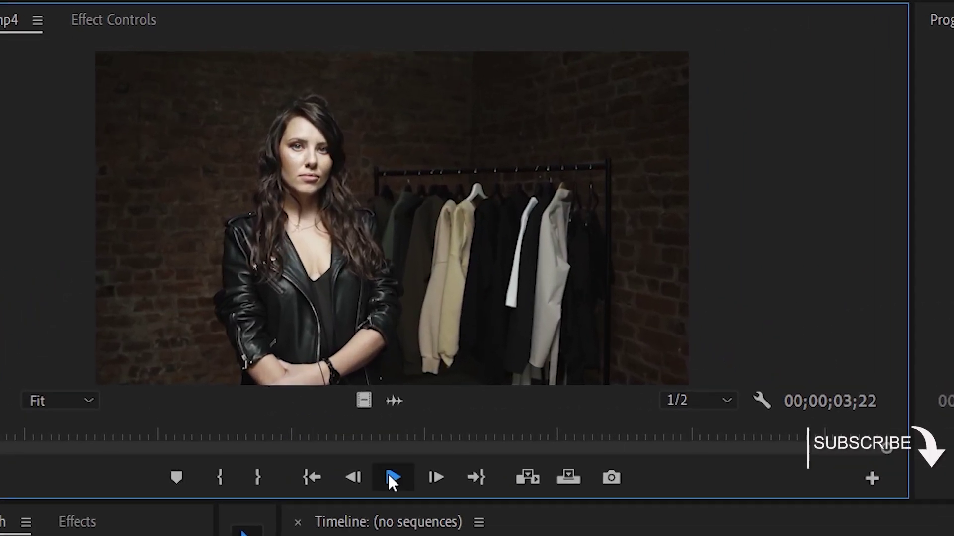
{"action": "left_click", "coordinate": [392, 479]}
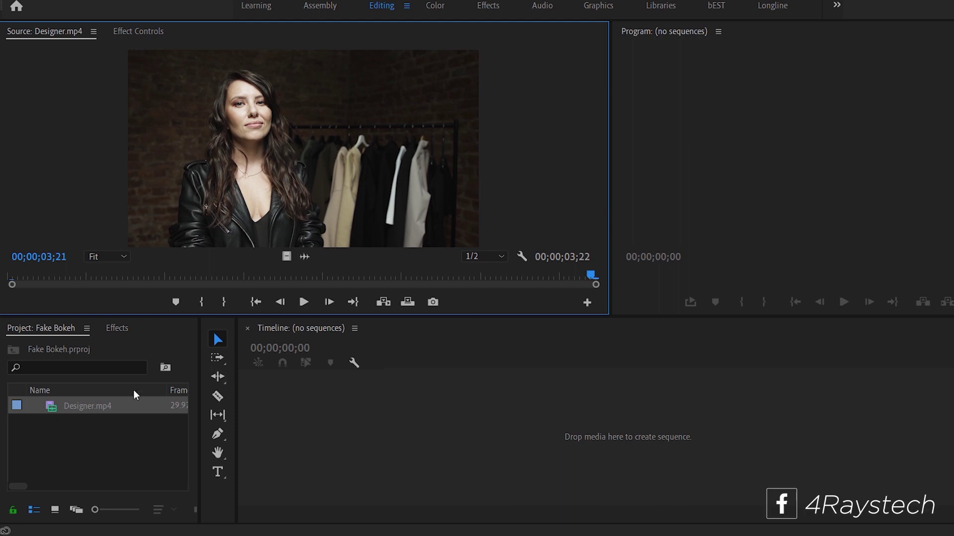
- Make a Designer sequence from Designer.mp4, unlink it and delete the A1 audio clip
{"action": "left_click_drag", "start_coordinate": [54, 408], "coordinate": [299, 409]}
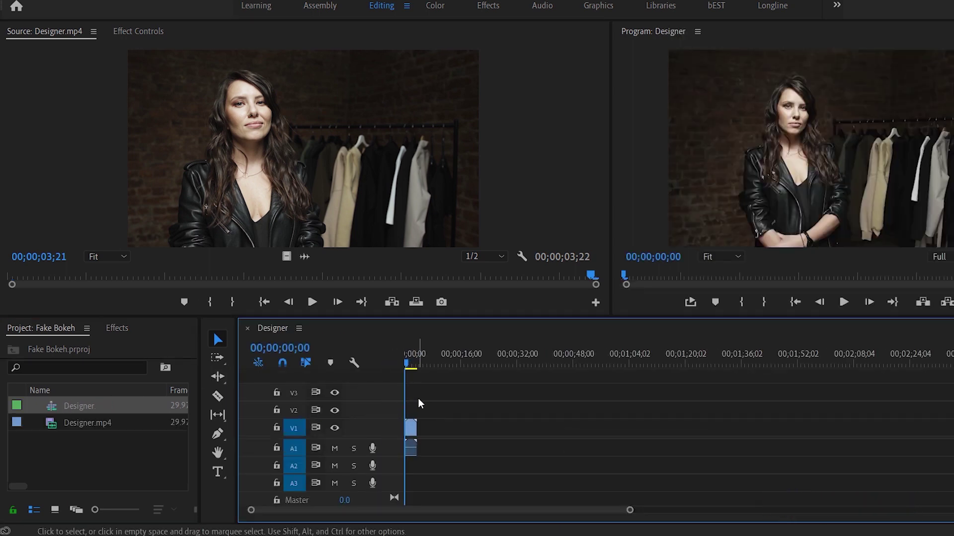
{"action": "key", "text": "backslash"}
{"action": "right_click", "coordinate": [449, 428]}
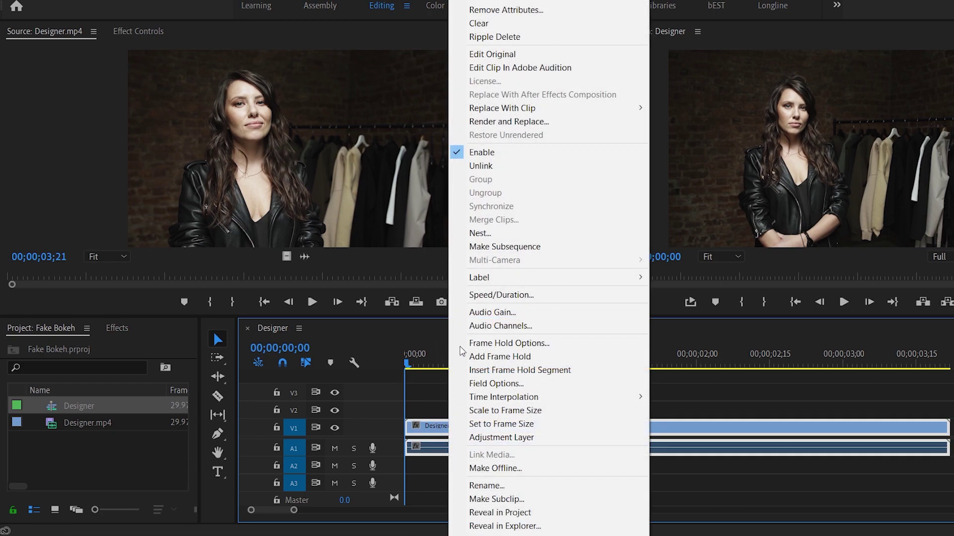
{"action": "left_click", "coordinate": [485, 166]}
{"action": "left_click", "coordinate": [628, 454]}
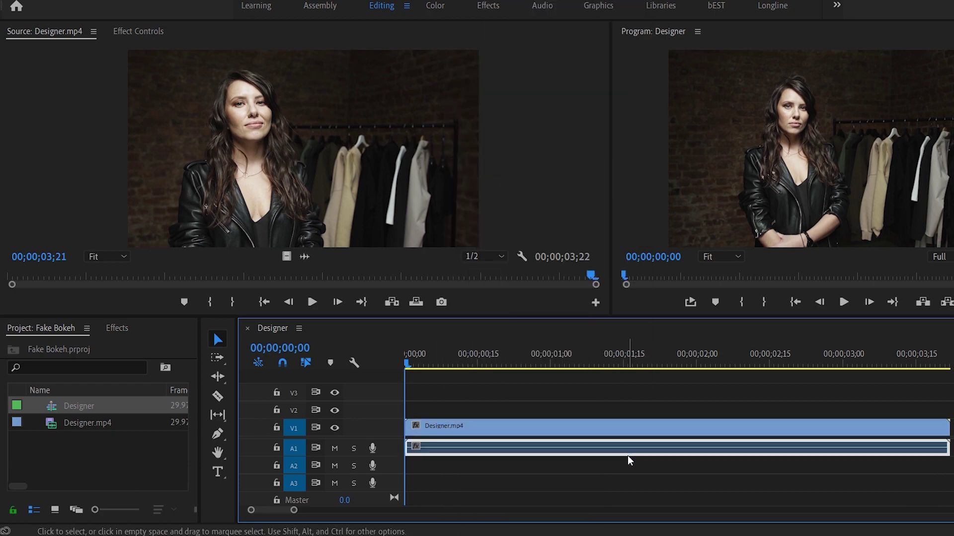
{"action": "key", "text": "Delete"}
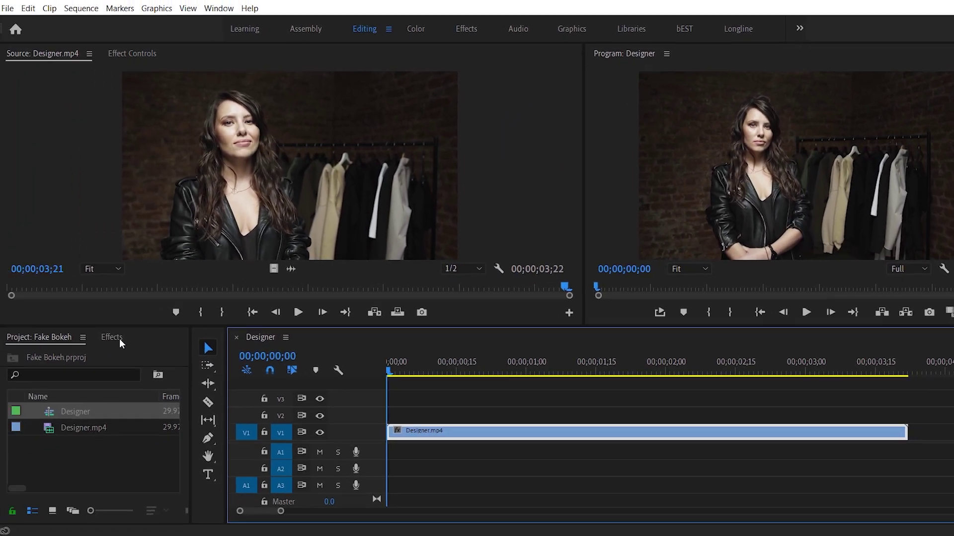
- Search 'gaussian' in Effects, drop Gaussian Blur on Designer.mp4 and view it in Effect Controls
{"action": "left_click", "coordinate": [112, 337]}
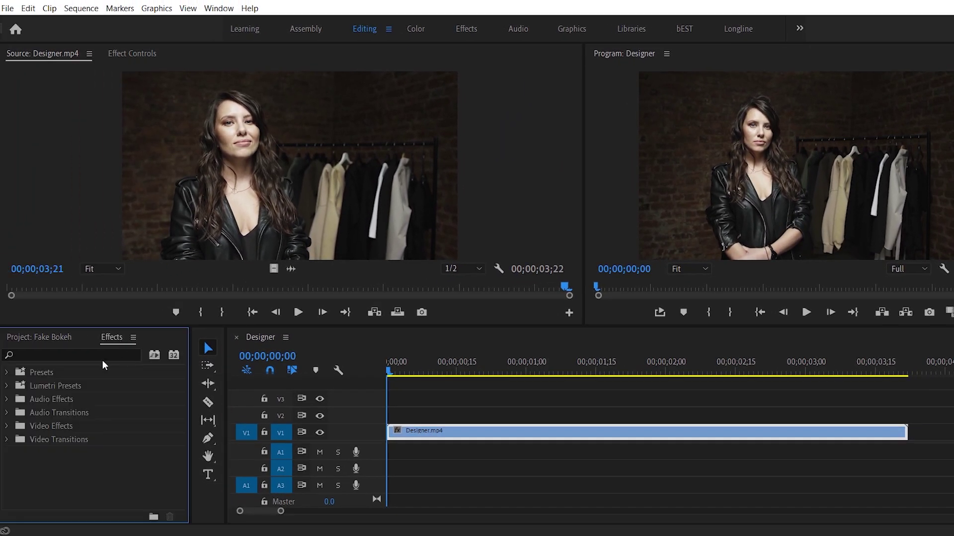
{"action": "left_click", "coordinate": [105, 354]}
{"action": "type", "text": "gaussian"}
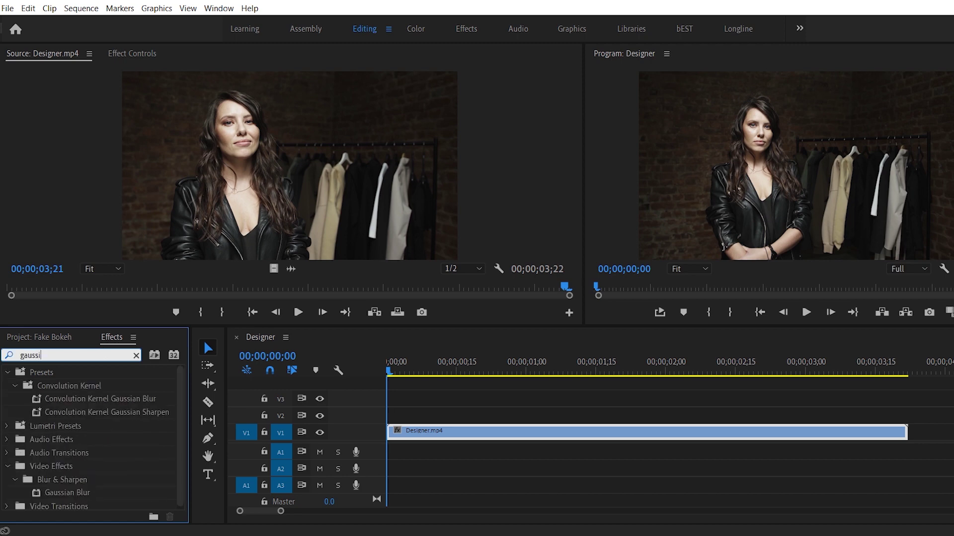
{"action": "left_click", "coordinate": [59, 494]}
{"action": "left_click_drag", "start_coordinate": [76, 498], "coordinate": [398, 438]}
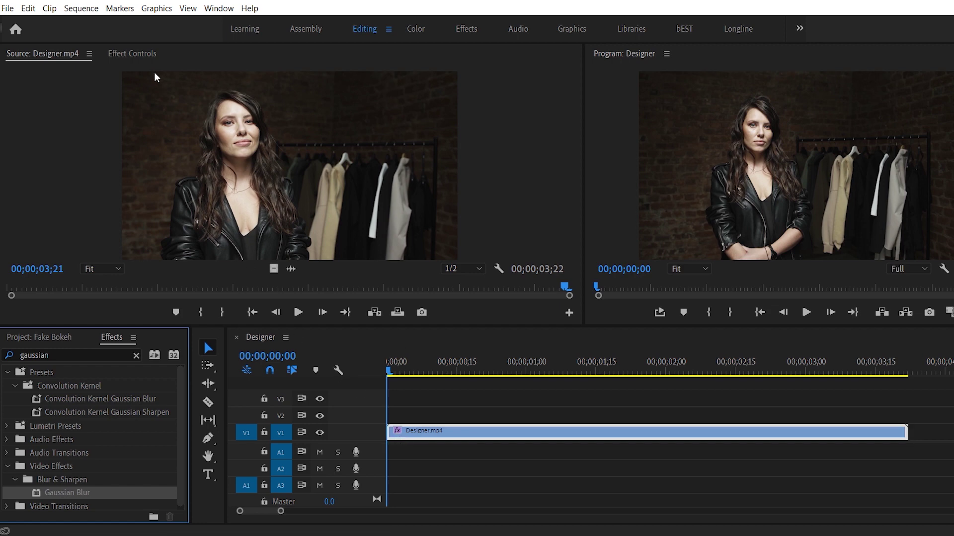
{"action": "left_click", "coordinate": [147, 58]}
{"action": "scroll", "coordinate": [398, 217], "scroll_direction": "down", "scroll_amount": 2}
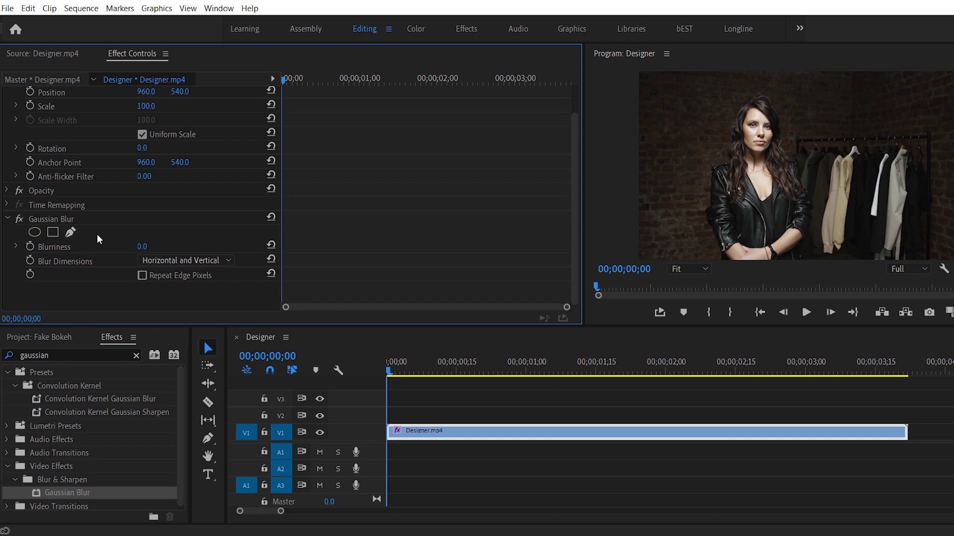
- Start a pen mask on Gaussian Blur and zoom the Program monitor to 100%
{"action": "left_click", "coordinate": [71, 233]}
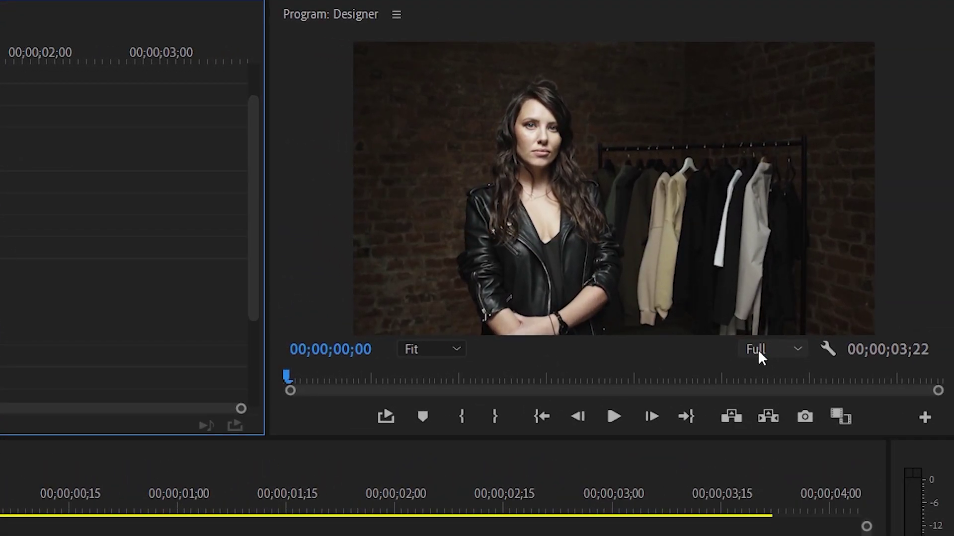
{"action": "left_click", "coordinate": [758, 350]}
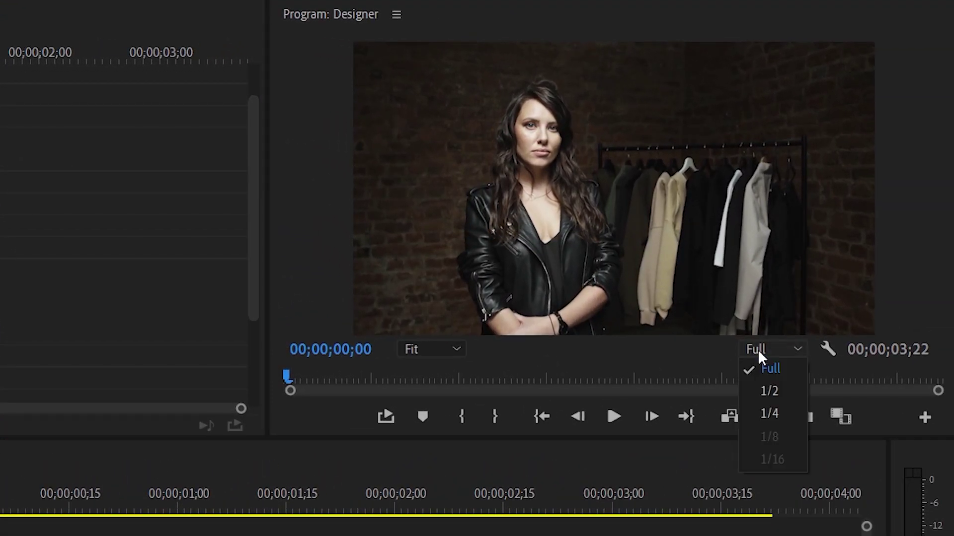
{"action": "left_click", "coordinate": [771, 355]}
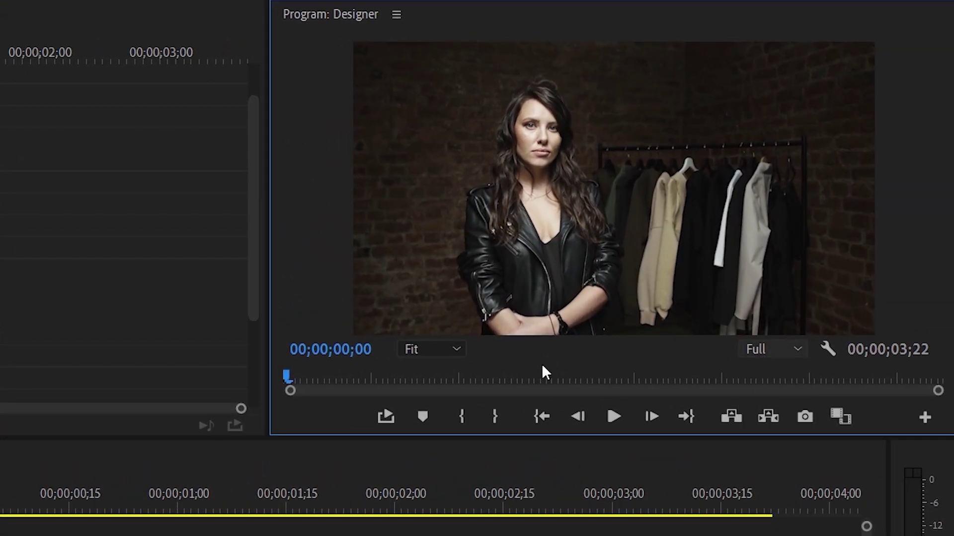
{"action": "left_click", "coordinate": [450, 350]}
{"action": "left_click", "coordinate": [442, 487]}
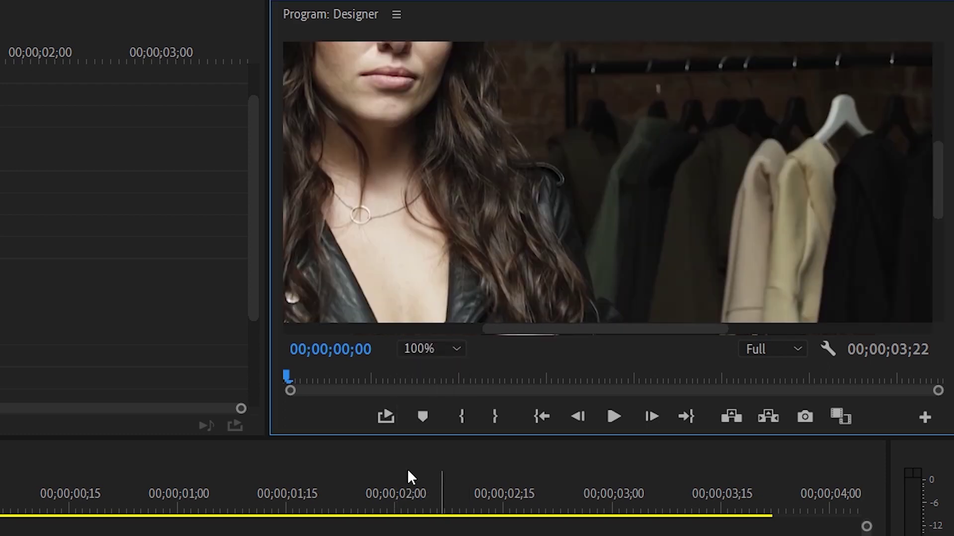
{"action": "left_click_drag", "start_coordinate": [946, 189], "coordinate": [936, 320]}
{"action": "left_click_drag", "start_coordinate": [723, 342], "coordinate": [575, 311]}
- Place mask points up her left arm, side and shoulder, undoing one misplaced point
{"action": "left_click", "coordinate": [553, 327]}
{"action": "left_click", "coordinate": [565, 255]}
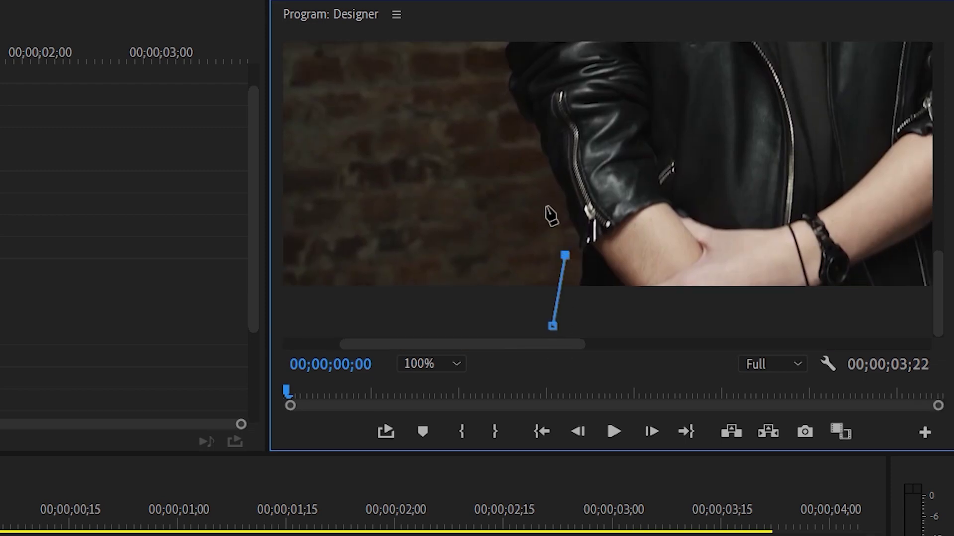
{"action": "left_click", "coordinate": [546, 201]}
{"action": "left_click", "coordinate": [519, 140]}
{"action": "left_click", "coordinate": [491, 91]}
{"action": "left_click_drag", "start_coordinate": [945, 276], "coordinate": [945, 224]}
{"action": "left_click", "coordinate": [518, 213]}
{"action": "left_click", "coordinate": [518, 132]}
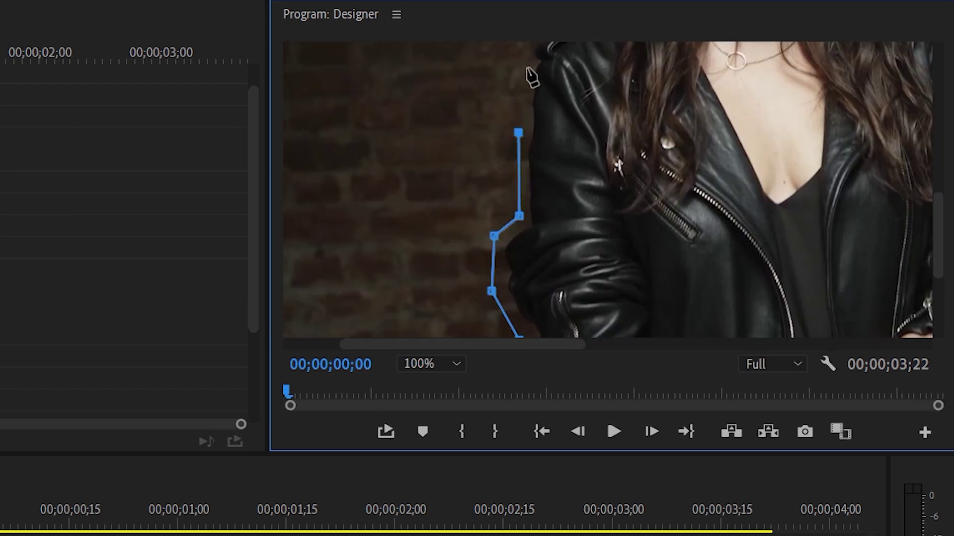
{"action": "left_click", "coordinate": [528, 63]}
{"action": "left_click_drag", "start_coordinate": [938, 259], "coordinate": [938, 204]}
{"action": "key", "text": "ctrl+z"}
{"action": "left_click", "coordinate": [524, 204]}
{"action": "left_click", "coordinate": [599, 170]}
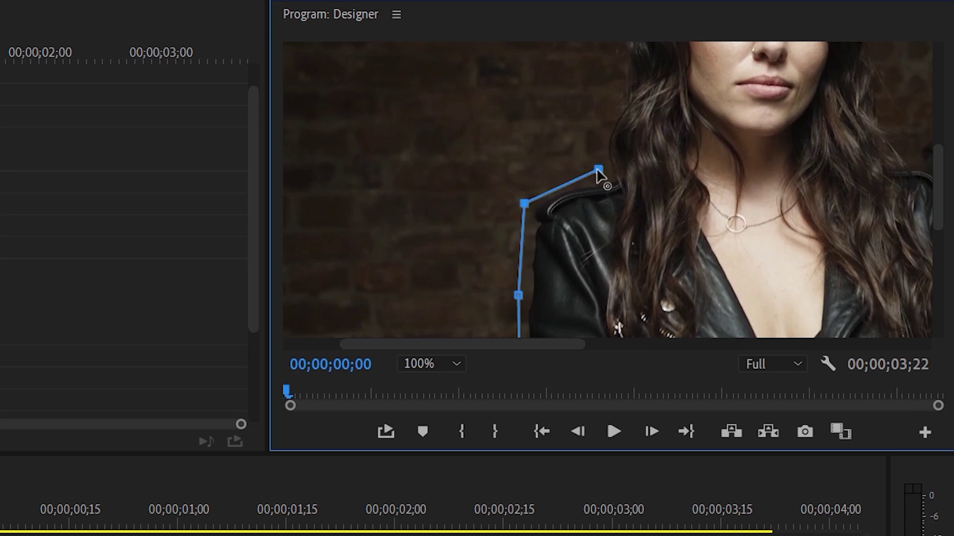
{"action": "left_click", "coordinate": [600, 124]}
- Continue the mask beside her hair, over its top and down its right side
{"action": "left_click", "coordinate": [616, 86]}
{"action": "left_click_drag", "start_coordinate": [943, 144], "coordinate": [943, 112]}
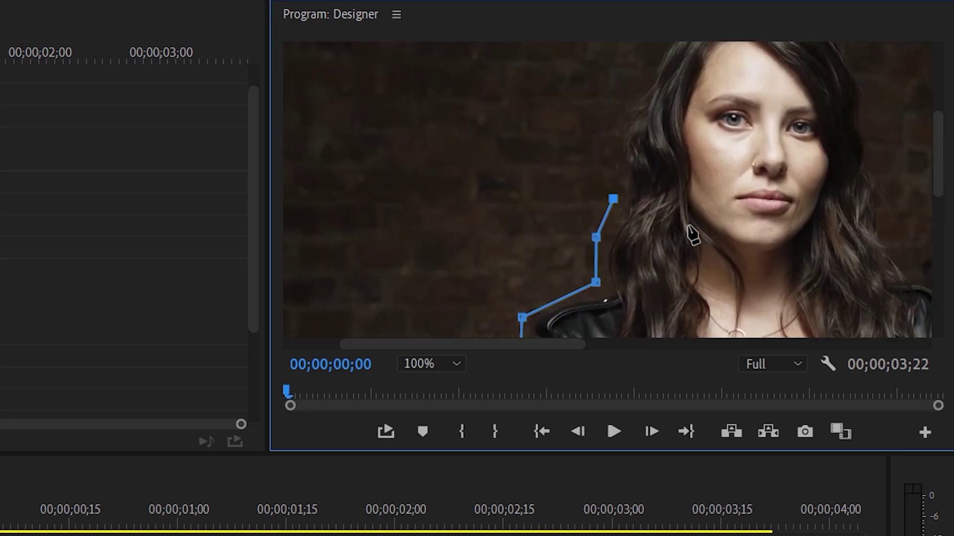
{"action": "left_click", "coordinate": [616, 126]}
{"action": "left_click", "coordinate": [645, 82]}
{"action": "scroll", "coordinate": [645, 83], "scroll_direction": "up", "scroll_amount": 4}
{"action": "left_click", "coordinate": [682, 140]}
{"action": "left_click", "coordinate": [712, 106]}
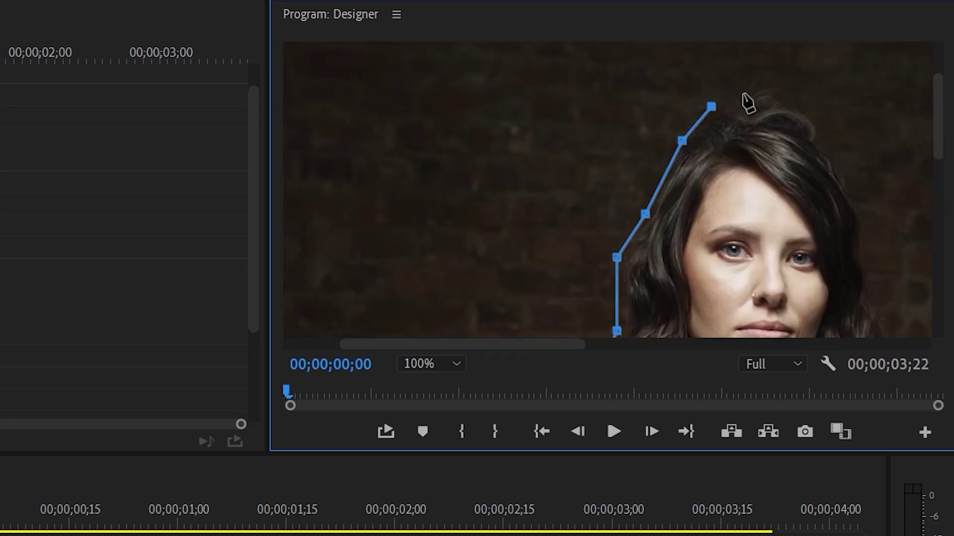
{"action": "left_click", "coordinate": [745, 93]}
{"action": "left_click", "coordinate": [802, 98]}
{"action": "left_click", "coordinate": [831, 131]}
{"action": "left_click", "coordinate": [859, 190]}
{"action": "left_click", "coordinate": [874, 236]}
{"action": "scroll", "coordinate": [894, 174], "scroll_direction": "down", "scroll_amount": 5}
{"action": "left_click_drag", "start_coordinate": [556, 344], "coordinate": [655, 346]}
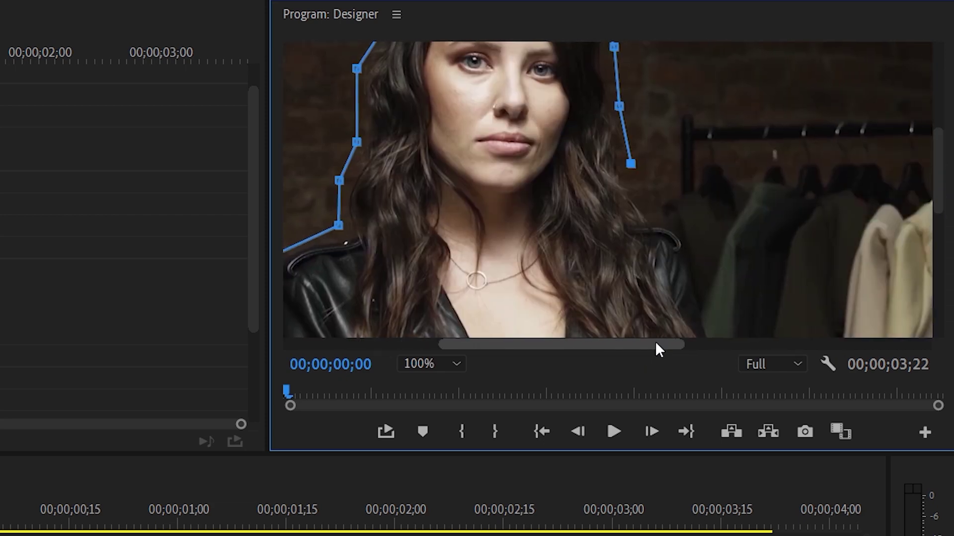
{"action": "left_click", "coordinate": [664, 205]}
{"action": "left_click", "coordinate": [695, 222]}
{"action": "left_click", "coordinate": [711, 306]}
- Add points down her right side and below her arms, close the mask, and refit the view
{"action": "scroll", "coordinate": [933, 249], "scroll_direction": "down", "scroll_amount": 6}
{"action": "left_click", "coordinate": [734, 102]}
{"action": "left_click", "coordinate": [751, 130]}
{"action": "left_click", "coordinate": [763, 197]}
{"action": "left_click", "coordinate": [770, 244]}
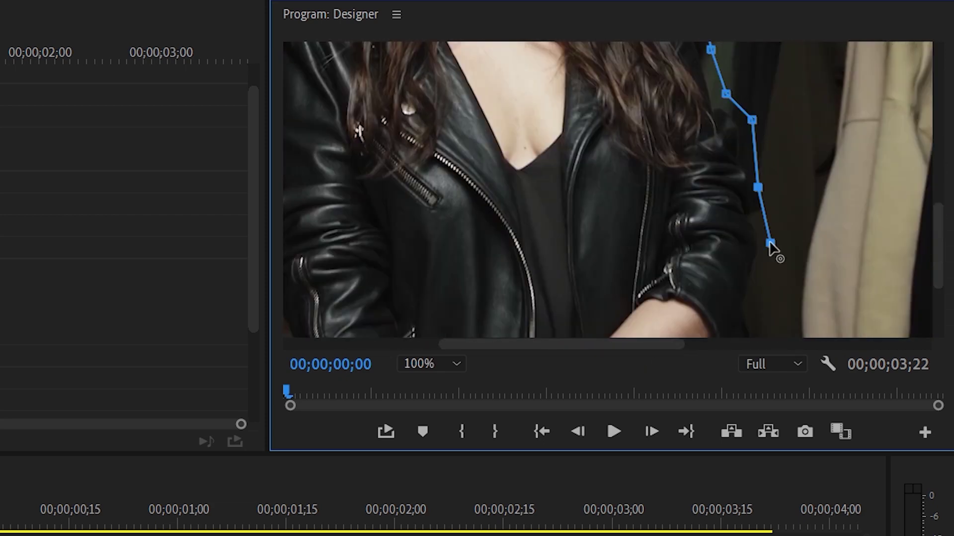
{"action": "left_click", "coordinate": [755, 310]}
{"action": "scroll", "coordinate": [933, 294], "scroll_direction": "down", "scroll_amount": 5}
{"action": "left_click", "coordinate": [730, 203]}
{"action": "left_click", "coordinate": [720, 324]}
{"action": "left_click", "coordinate": [292, 329]}
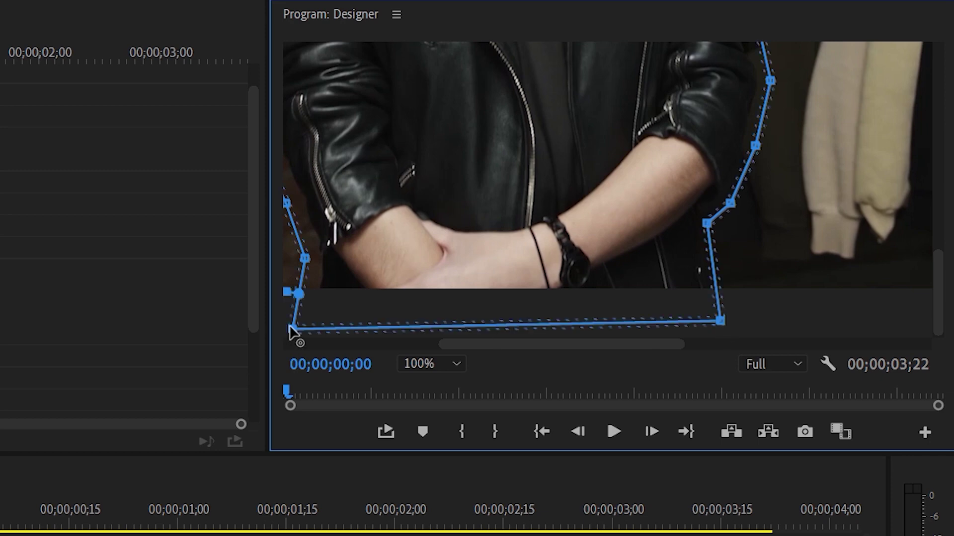
{"action": "left_click", "coordinate": [440, 367]}
{"action": "left_click", "coordinate": [445, 386]}
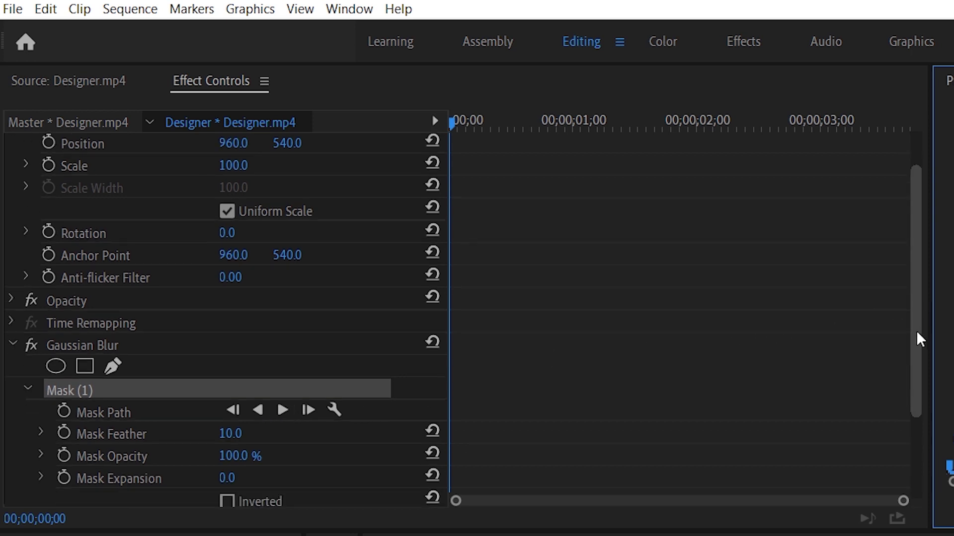
- Set Gaussian Blurriness to 100 and tick Inverted on Mask (1)
{"action": "scroll", "coordinate": [916, 330], "scroll_direction": "down", "scroll_amount": 3}
{"action": "left_click", "coordinate": [248, 413]}
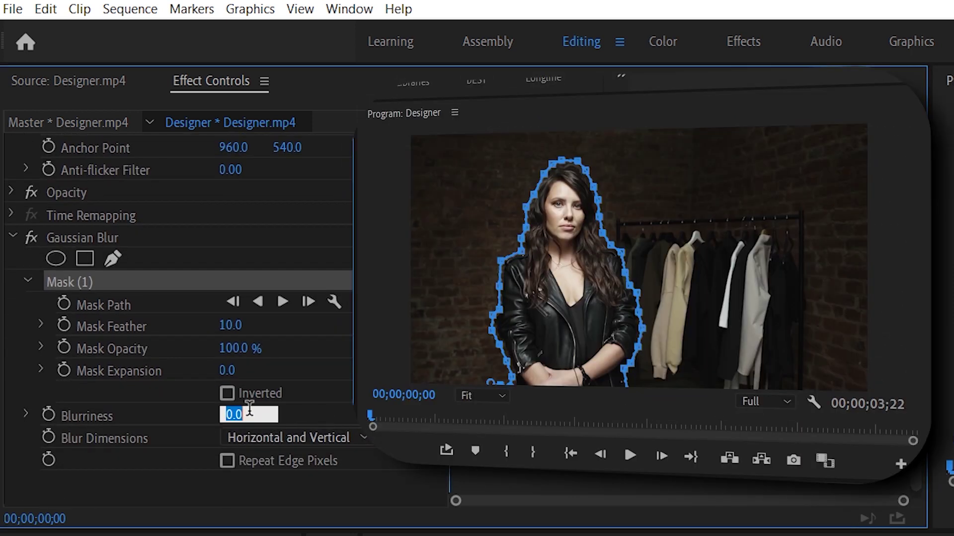
{"action": "type", "text": "90"}
{"action": "key", "text": "Return"}
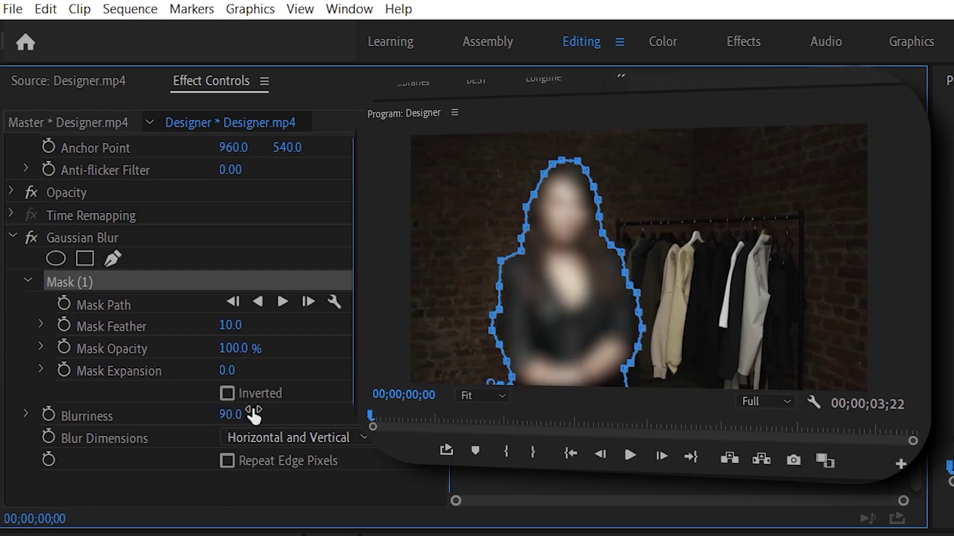
{"action": "left_click", "coordinate": [252, 405]}
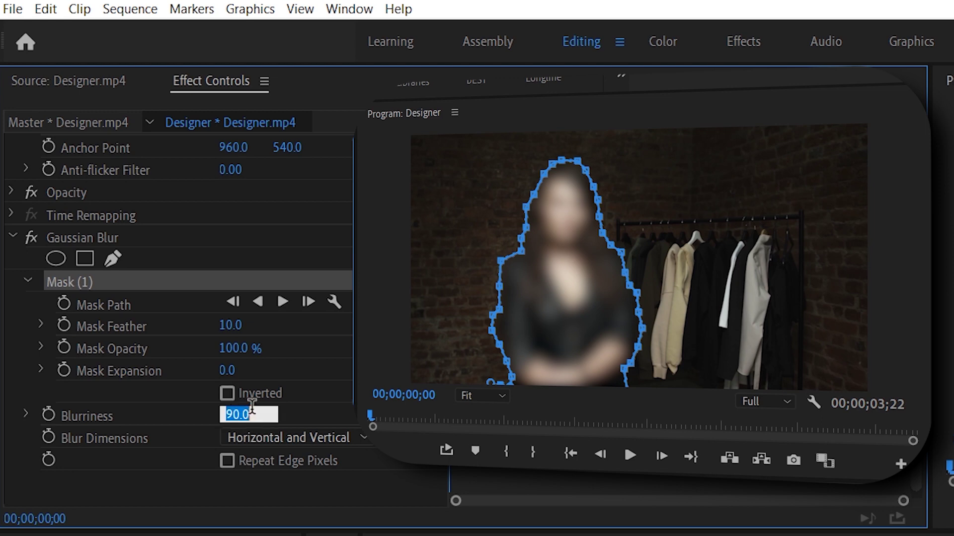
{"action": "type", "text": "100"}
{"action": "key", "text": "Return"}
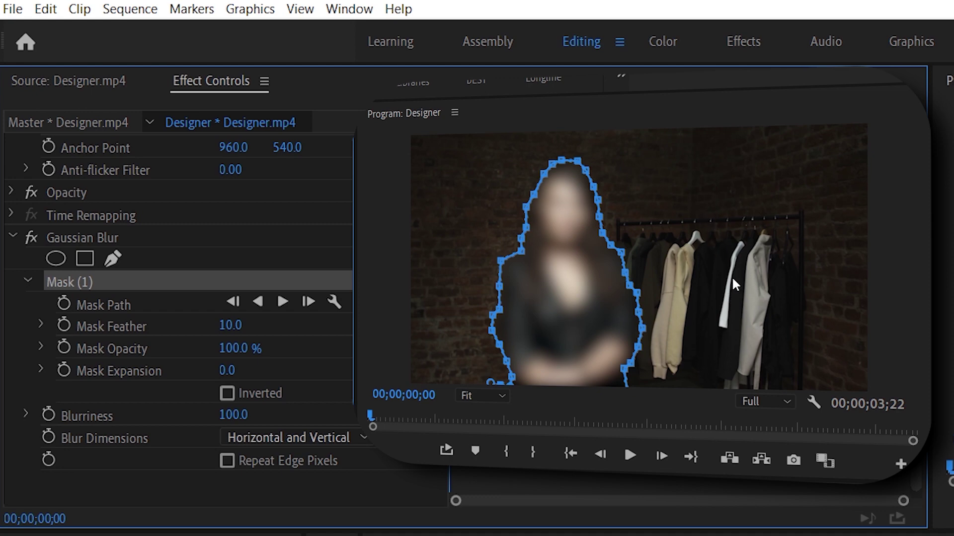
{"action": "left_click", "coordinate": [227, 394]}
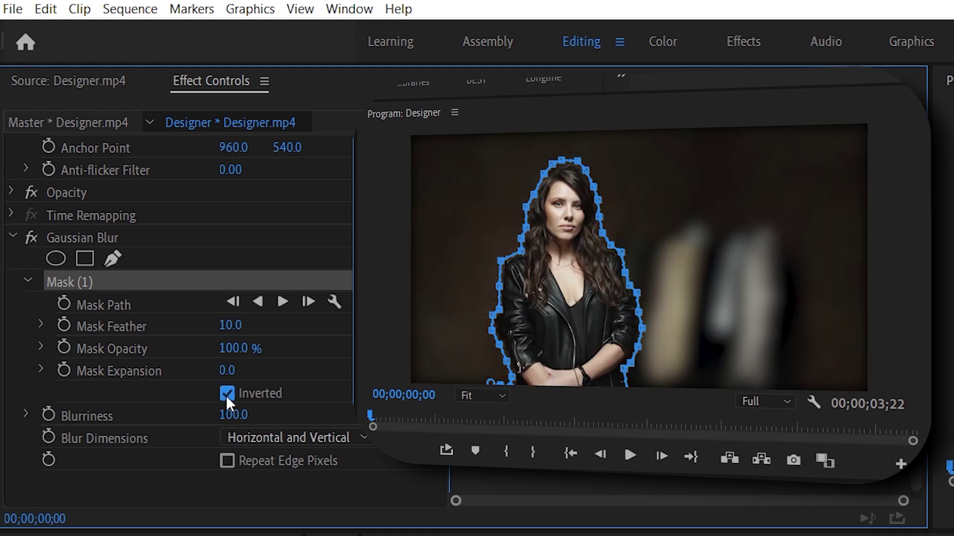
- Compare frame edges at 100% zoom and enable Repeat Edge Pixels on Gaussian Blur
{"action": "left_click", "coordinate": [474, 396]}
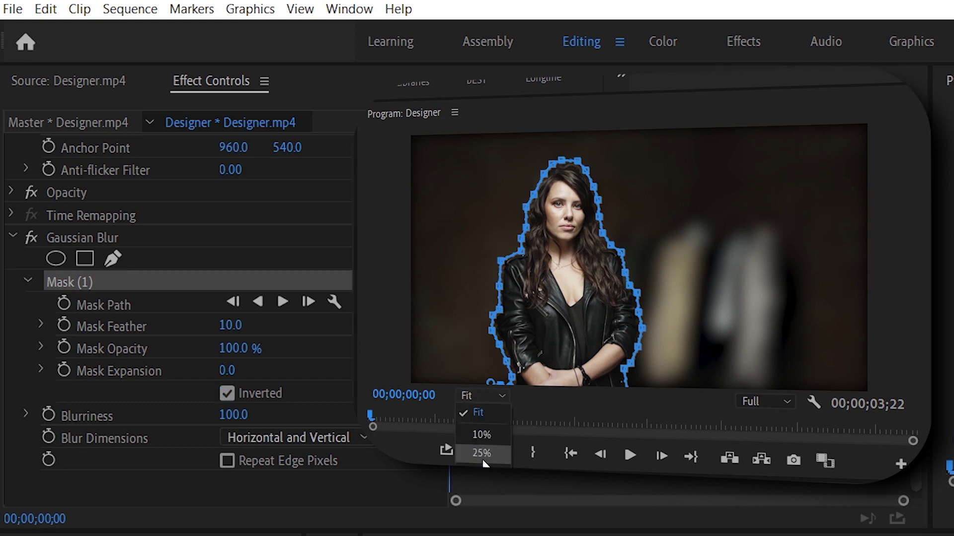
{"action": "left_click", "coordinate": [481, 454]}
{"action": "left_click_drag", "start_coordinate": [907, 279], "coordinate": [837, 191]}
{"action": "left_click_drag", "start_coordinate": [596, 380], "coordinate": [413, 377]}
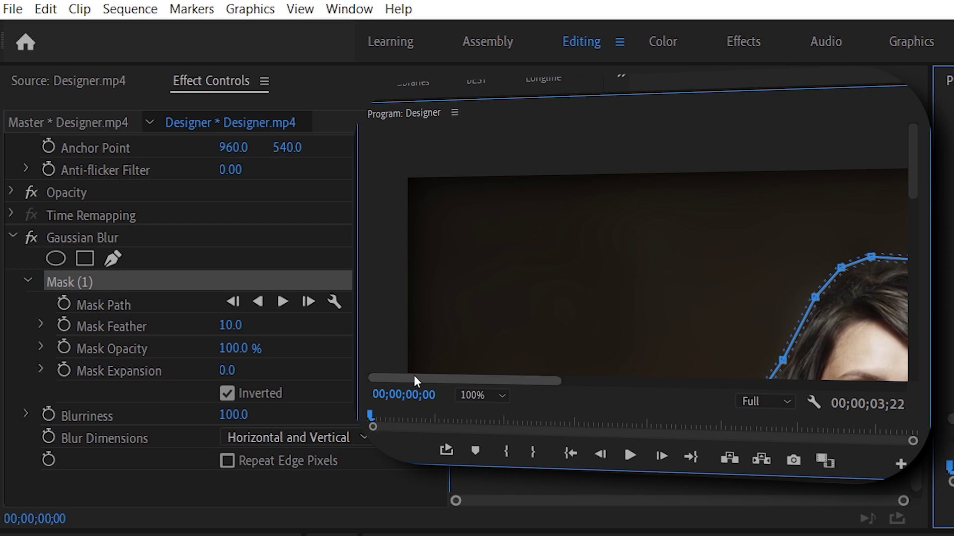
{"action": "left_click", "coordinate": [25, 235]}
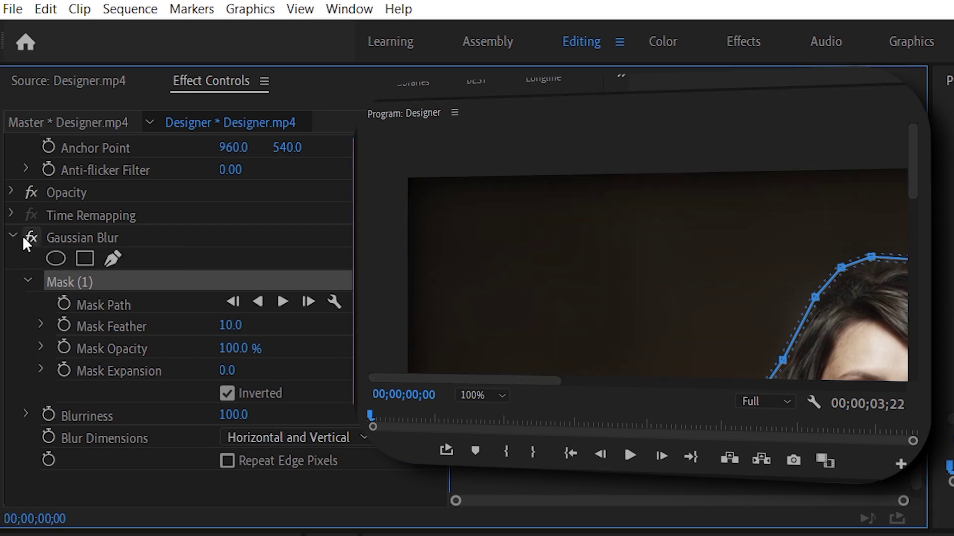
{"action": "left_click", "coordinate": [226, 463]}
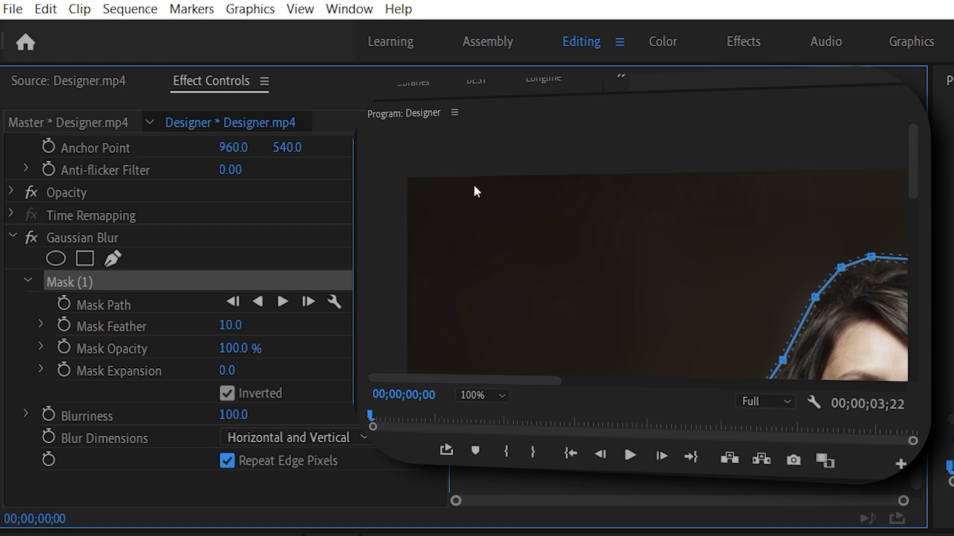
- Return the Program monitor to Fit and deselect the clip to hide the mask outline
{"action": "left_click", "coordinate": [470, 399]}
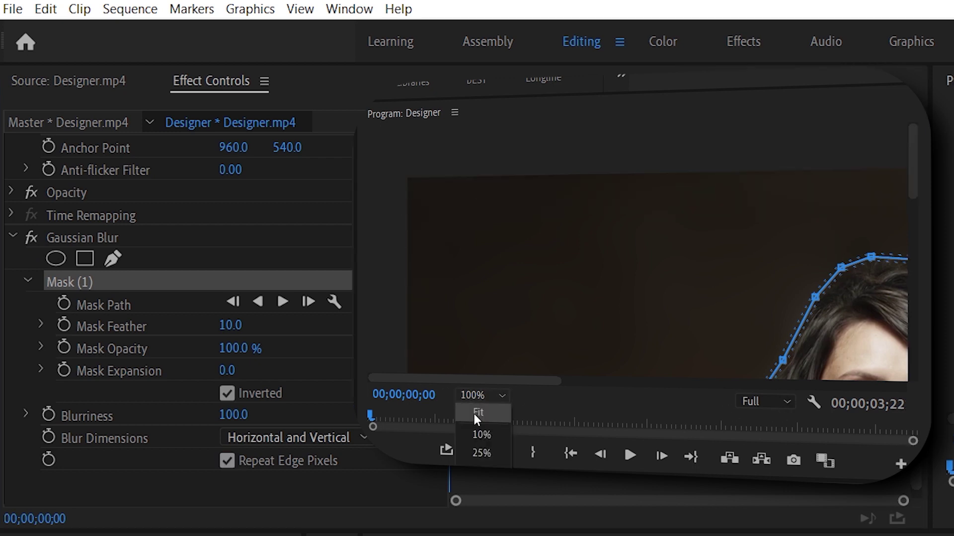
{"action": "left_click", "coordinate": [474, 414]}
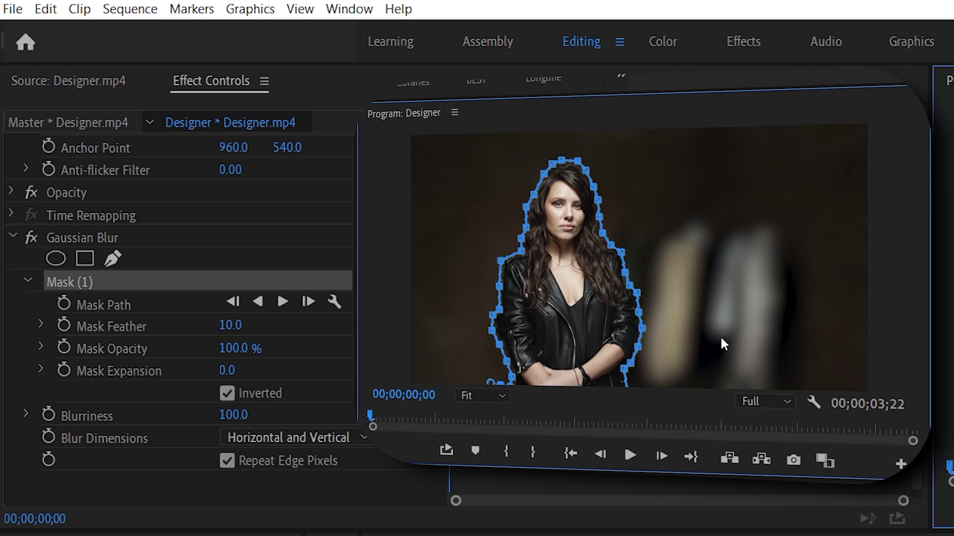
{"action": "key", "text": "ctrl+shift+a"}
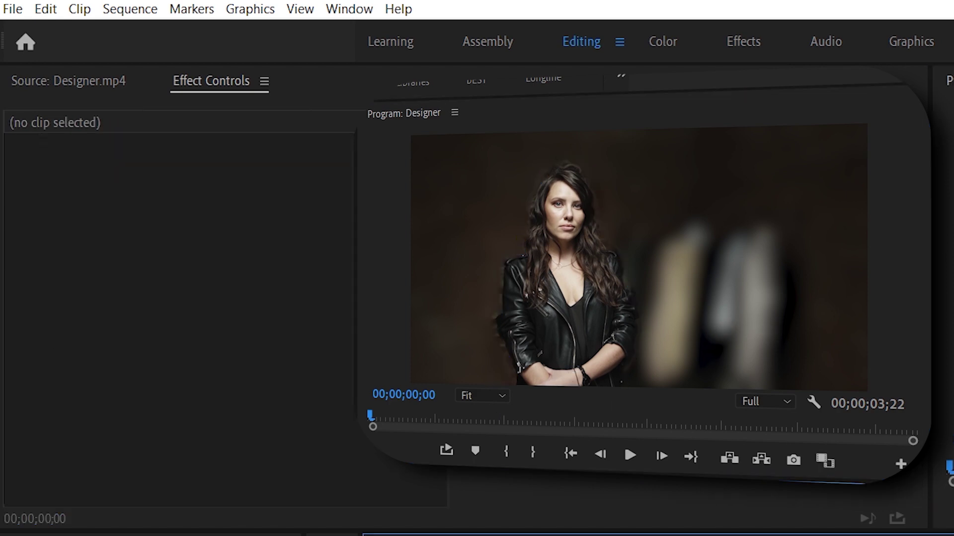
- Zoom the Program monitor to 100% and pull Mask Expansion in to -23
{"action": "left_click", "coordinate": [488, 397]}
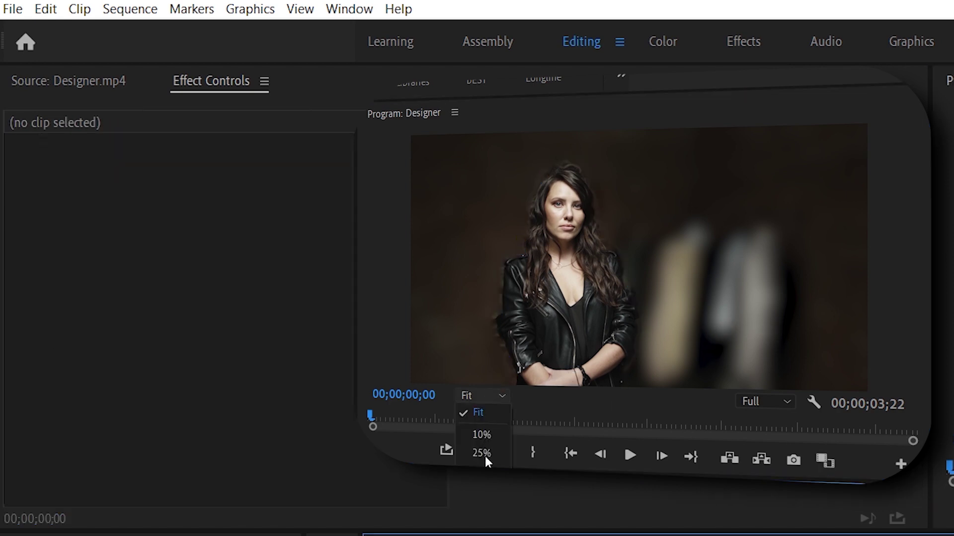
{"action": "left_click", "coordinate": [481, 508]}
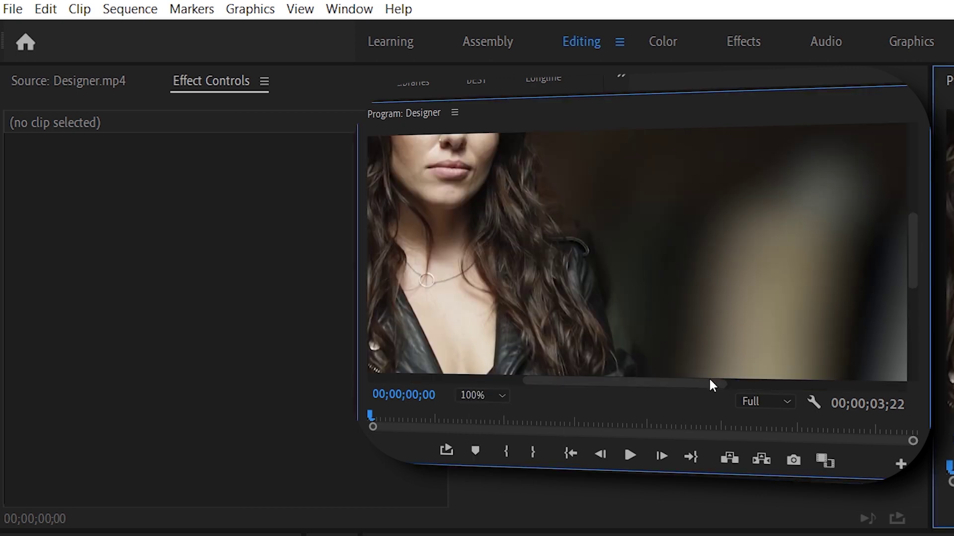
{"action": "left_click_drag", "start_coordinate": [711, 385], "coordinate": [628, 383]}
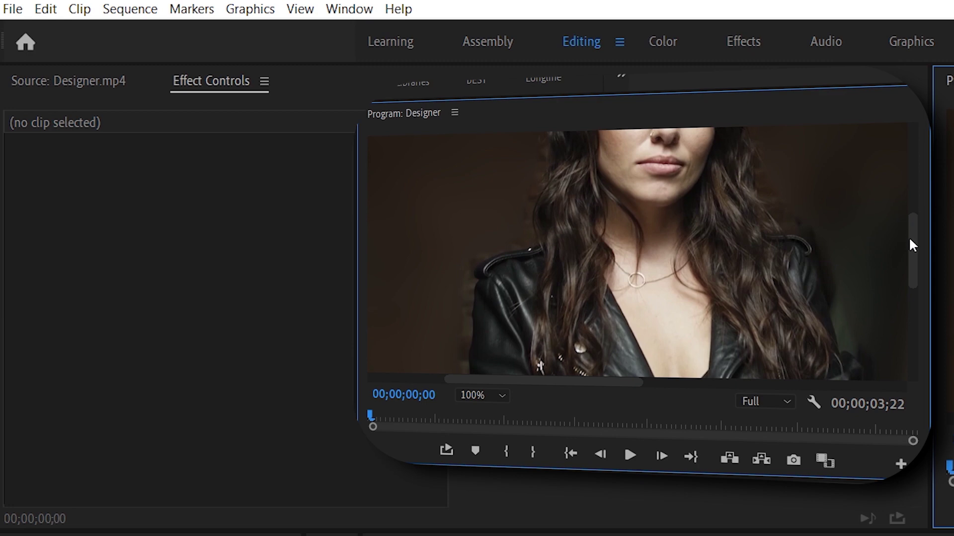
{"action": "mouse_move", "coordinate": [910, 240]}
{"action": "left_mouse_down"}
{"action": "mouse_move", "coordinate": [918, 198]}
{"action": "mouse_move", "coordinate": [908, 192]}
{"action": "mouse_move", "coordinate": [909, 255]}
{"action": "left_mouse_up"}
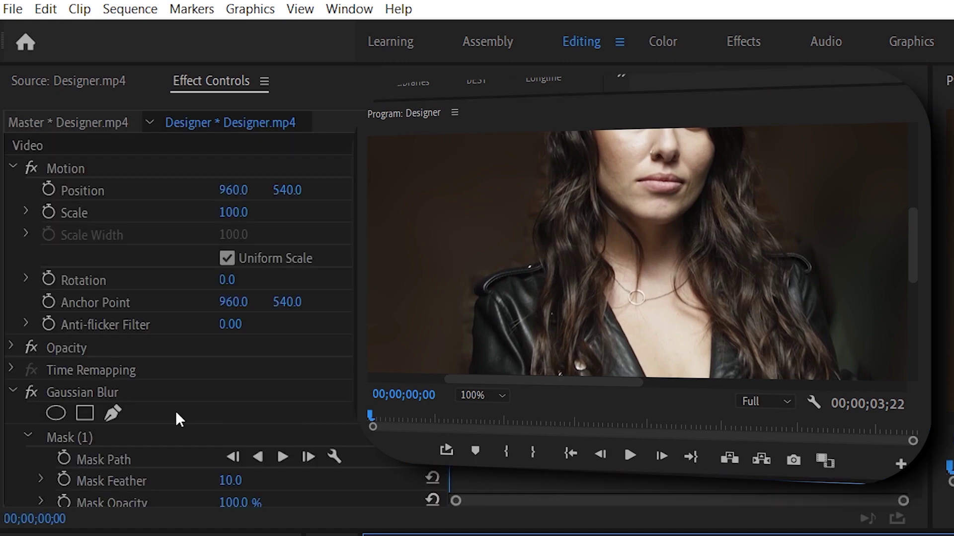
{"action": "scroll", "coordinate": [177, 432], "scroll_direction": "down", "scroll_amount": 5}
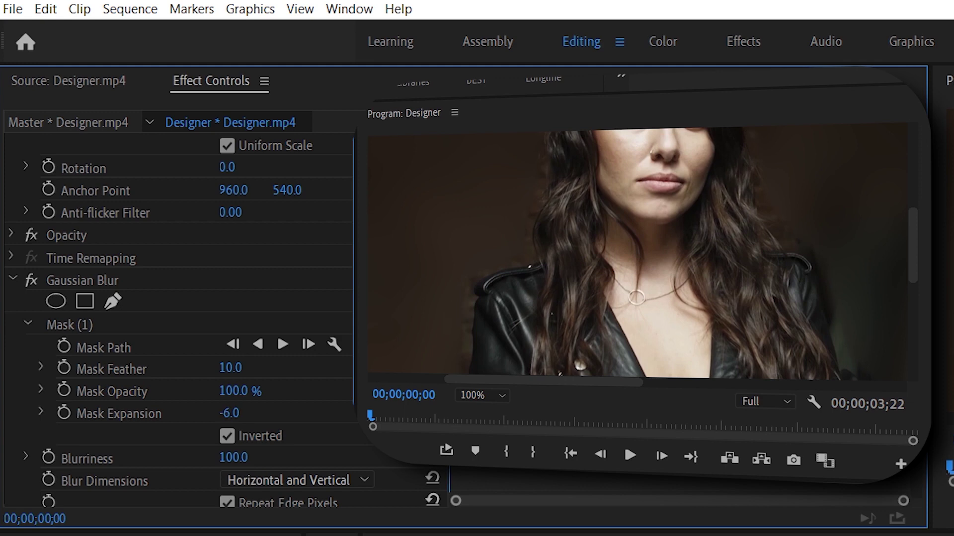
{"action": "mouse_move", "coordinate": [229, 412]}
{"action": "left_mouse_down"}
{"action": "mouse_move", "coordinate": [205, 412]}
{"action": "mouse_move", "coordinate": [222, 413]}
{"action": "left_mouse_up"}
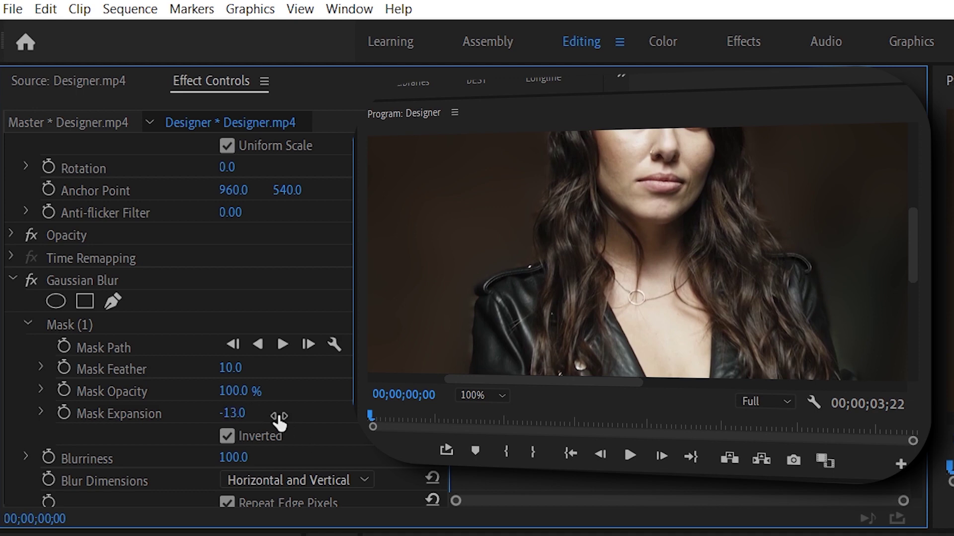
- Raise Mask Feather to 55 while checking the edges, then show the mask outline
{"action": "left_click_drag", "start_coordinate": [917, 255], "coordinate": [910, 227]}
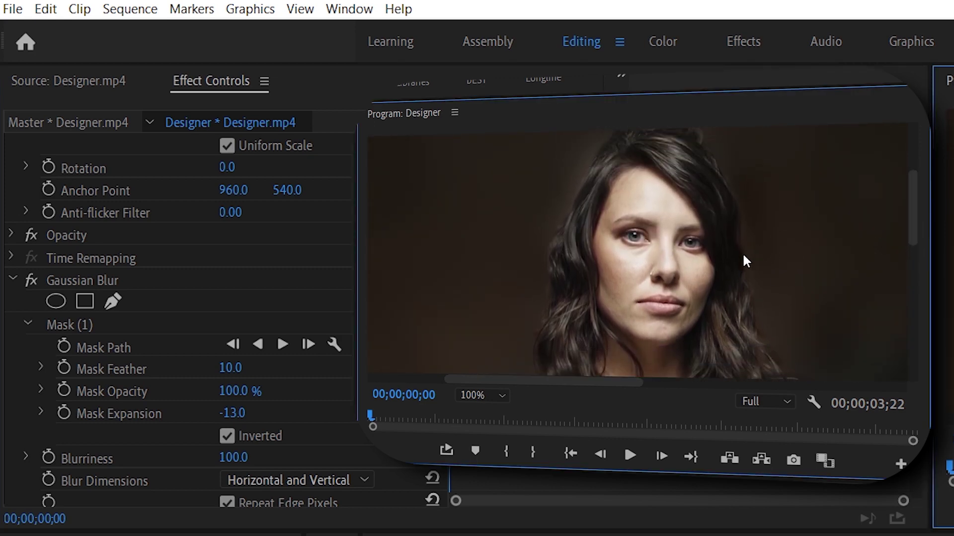
{"action": "left_click_drag", "start_coordinate": [911, 226], "coordinate": [912, 213]}
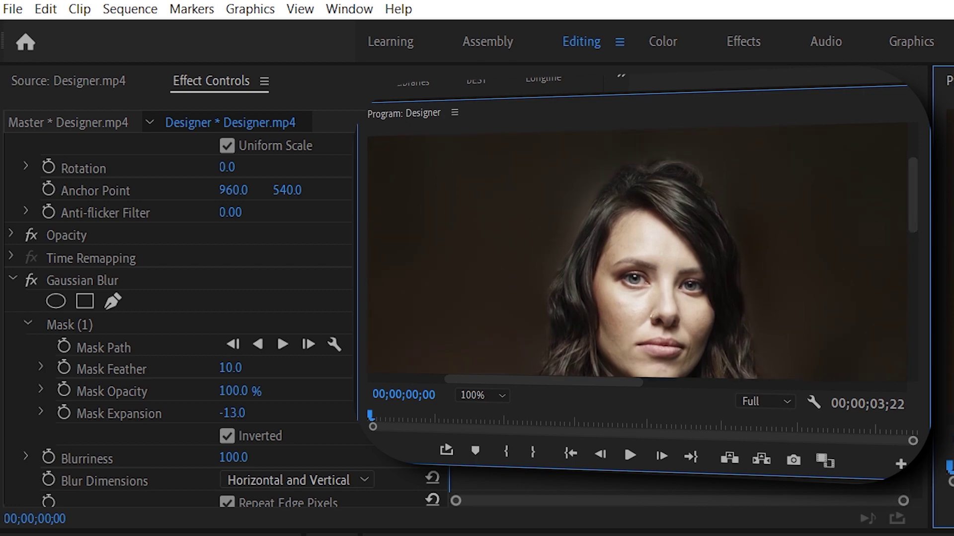
{"action": "left_click", "coordinate": [227, 379]}
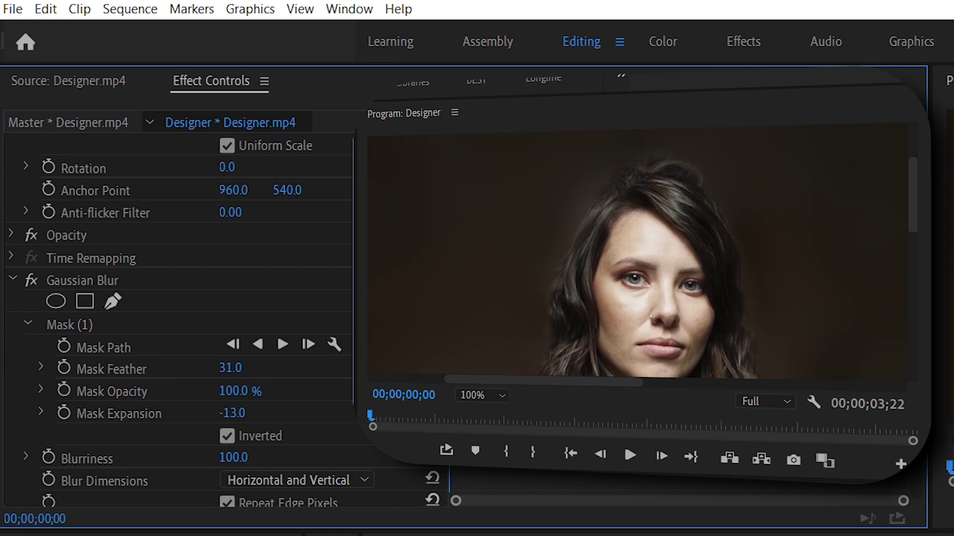
{"action": "left_click_drag", "start_coordinate": [230, 367], "coordinate": [245, 366]}
{"action": "left_click_drag", "start_coordinate": [914, 205], "coordinate": [915, 269]}
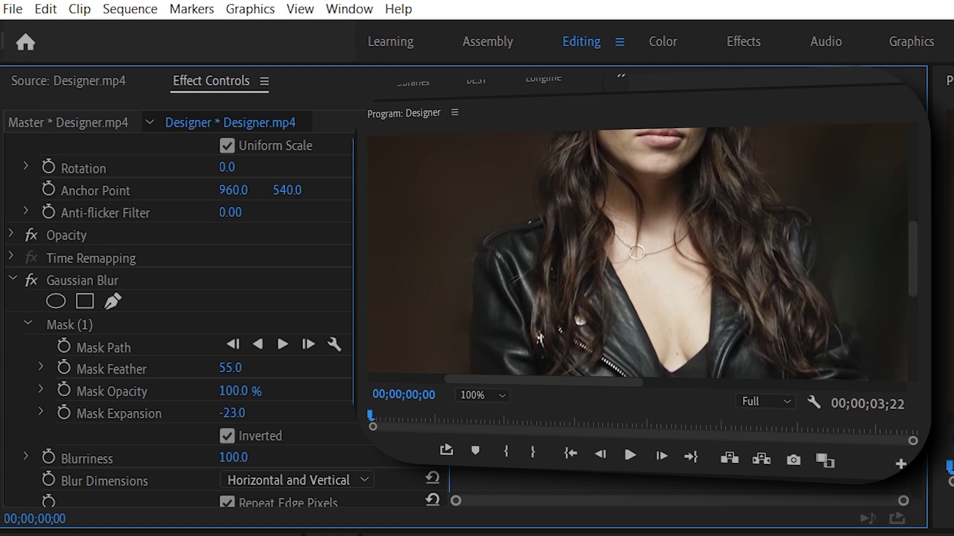
{"action": "left_click_drag", "start_coordinate": [916, 270], "coordinate": [909, 233]}
{"action": "left_click_drag", "start_coordinate": [906, 305], "coordinate": [903, 356]}
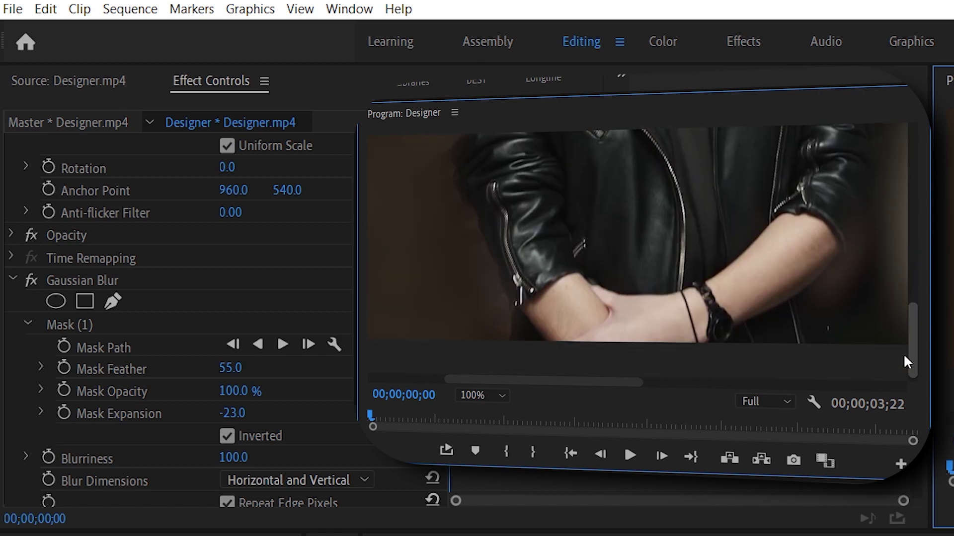
{"action": "left_click_drag", "start_coordinate": [903, 353], "coordinate": [905, 349]}
{"action": "left_click_drag", "start_coordinate": [644, 373], "coordinate": [764, 249]}
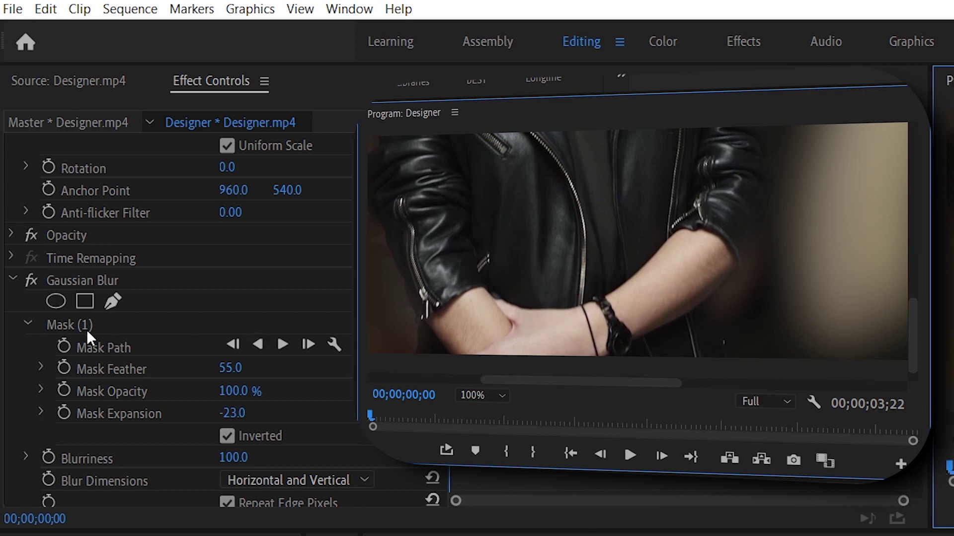
{"action": "left_click", "coordinate": [69, 325]}
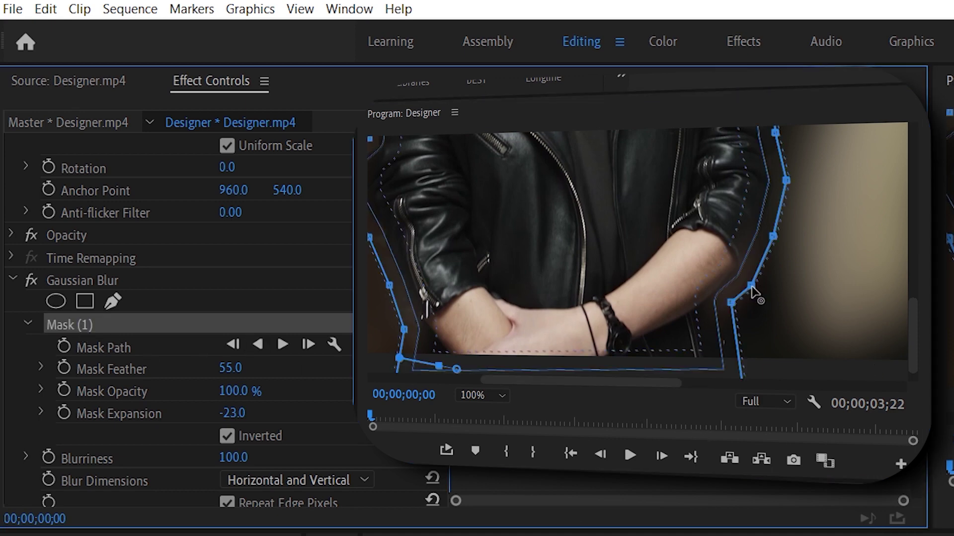
- Drag two right-side mask points outward beside her arm and set Mask Expansion to -21
{"action": "left_click_drag", "start_coordinate": [751, 287], "coordinate": [736, 323]}
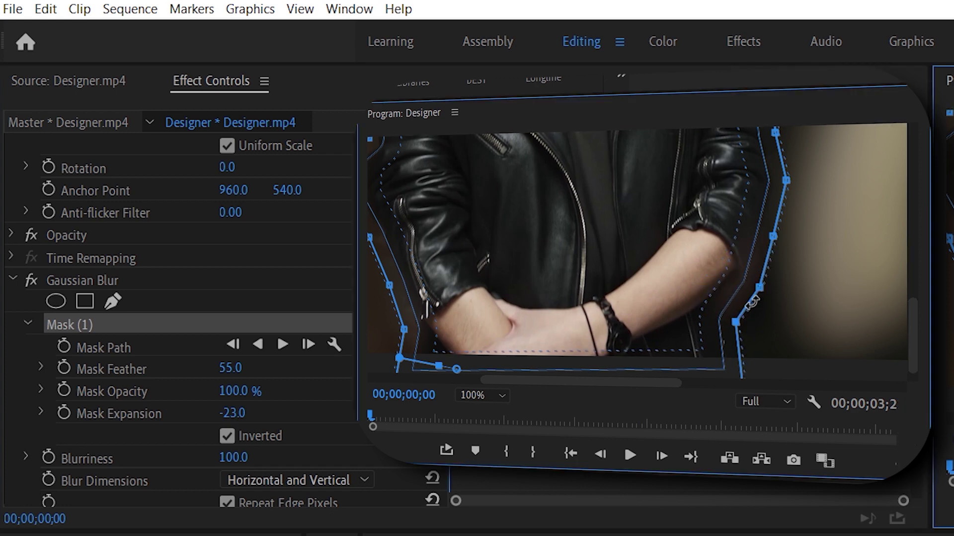
{"action": "left_click_drag", "start_coordinate": [772, 237], "coordinate": [778, 239]}
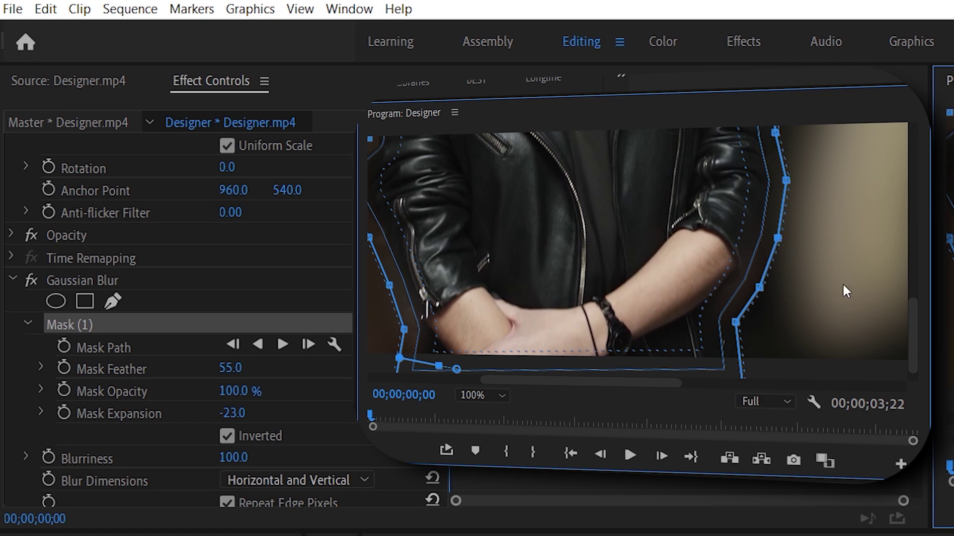
{"action": "left_click_drag", "start_coordinate": [511, 382], "coordinate": [484, 382]}
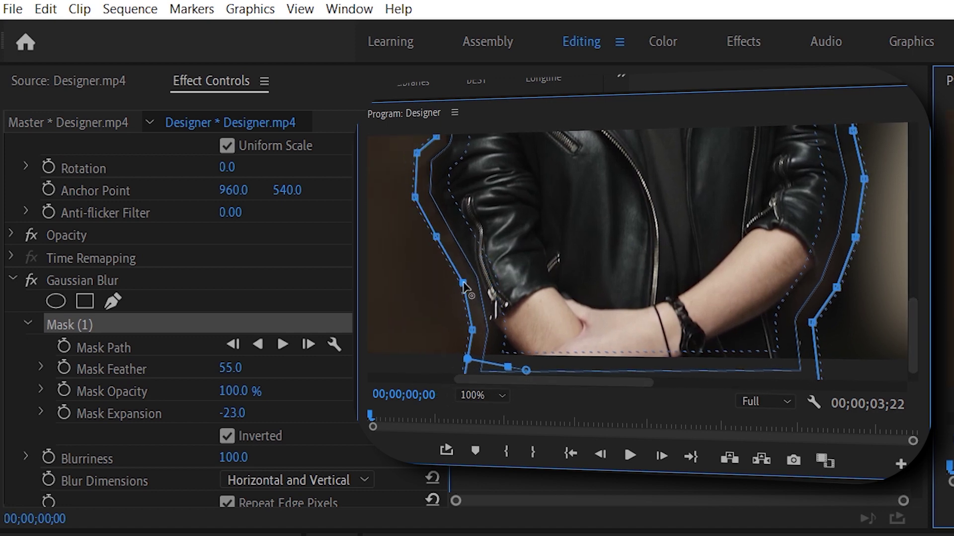
{"action": "left_click_drag", "start_coordinate": [913, 315], "coordinate": [914, 246]}
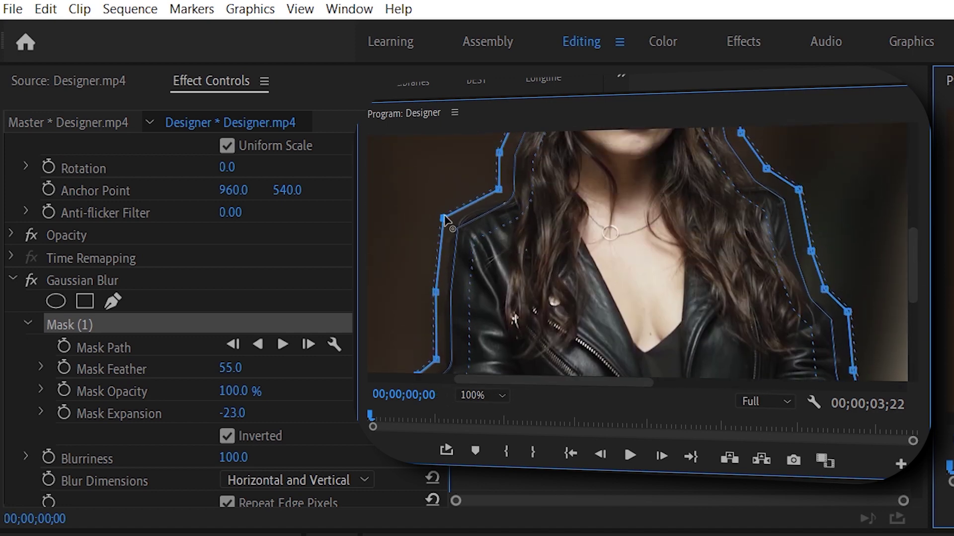
{"action": "scroll", "coordinate": [892, 280], "scroll_direction": "up", "scroll_amount": 5}
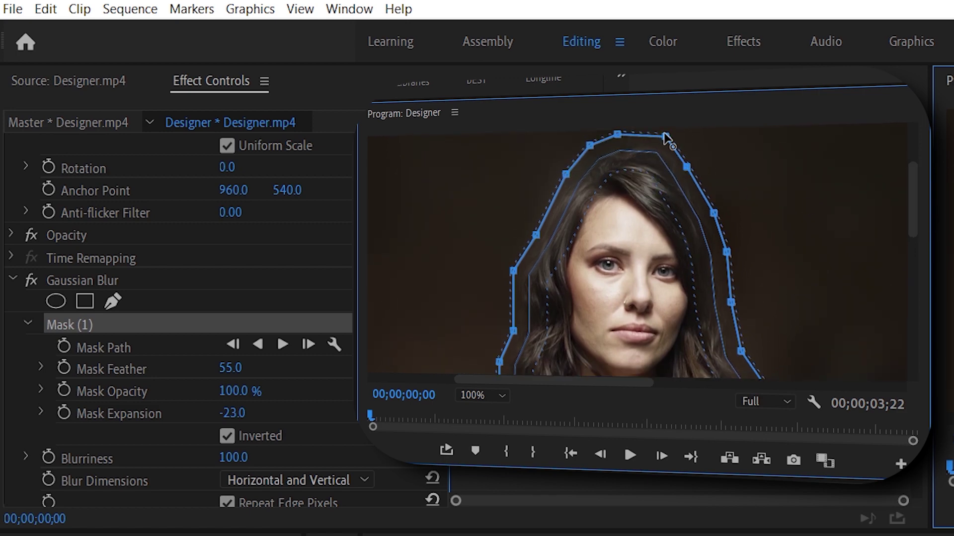
{"action": "scroll", "coordinate": [780, 184], "scroll_direction": "down", "scroll_amount": 10}
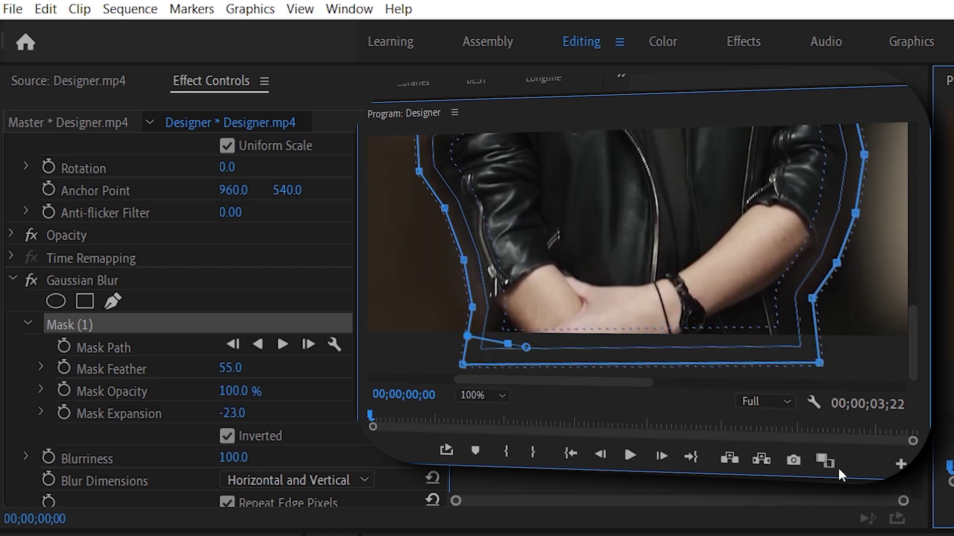
{"action": "scroll", "coordinate": [914, 308], "scroll_direction": "up", "scroll_amount": 3}
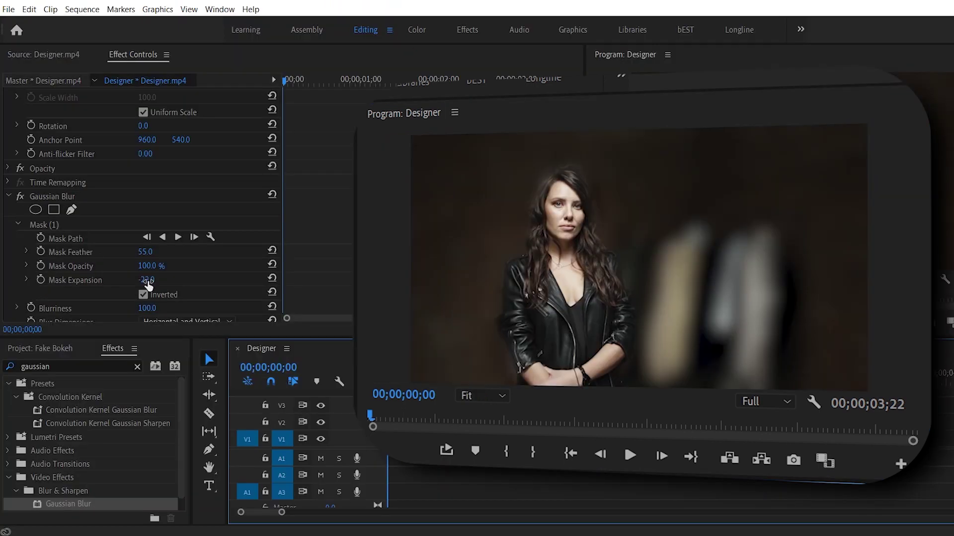
{"action": "left_click_drag", "start_coordinate": [147, 281], "coordinate": [148, 279]}
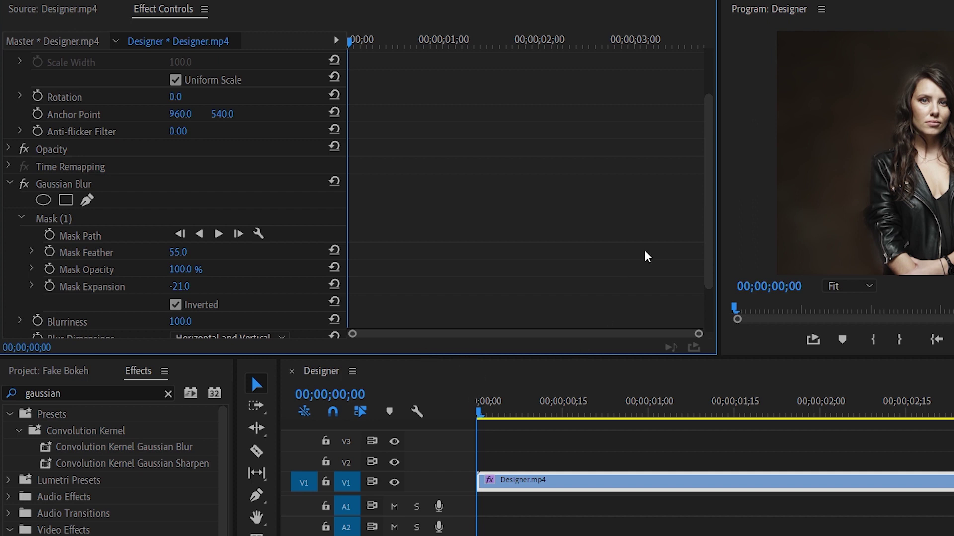
- Select the mask path, track it forward through the clip, and check frame 03;05
{"action": "left_click_drag", "start_coordinate": [709, 225], "coordinate": [711, 276]}
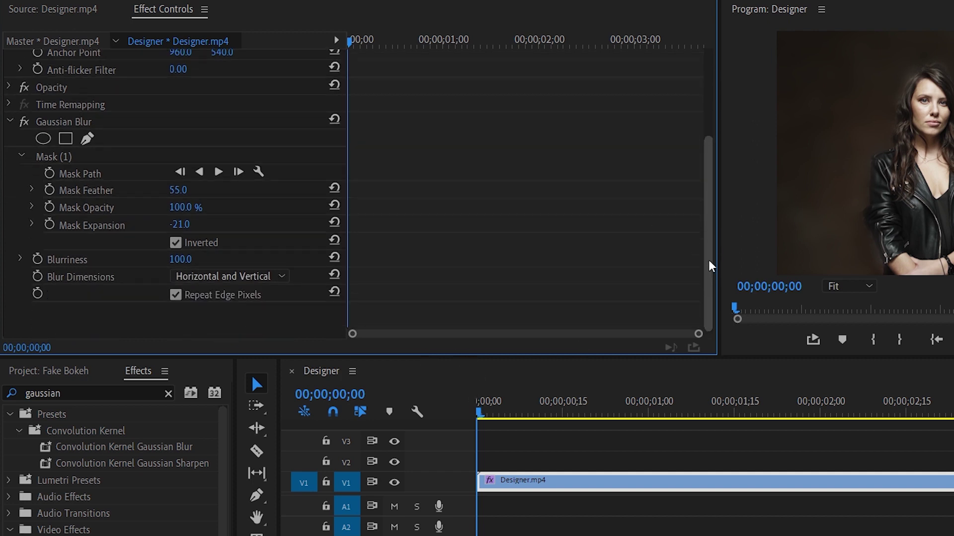
{"action": "left_click", "coordinate": [481, 419]}
{"action": "left_click", "coordinate": [92, 175]}
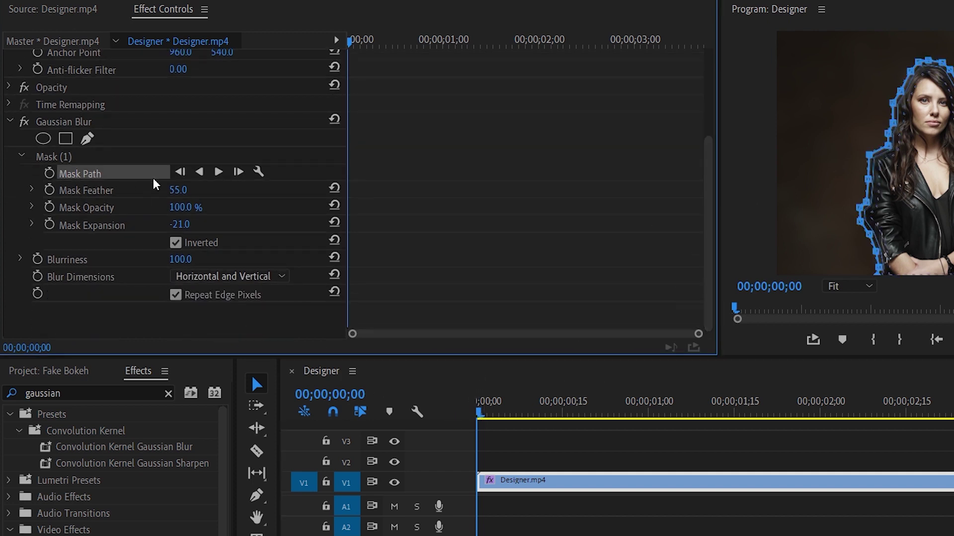
{"action": "left_click", "coordinate": [219, 174]}
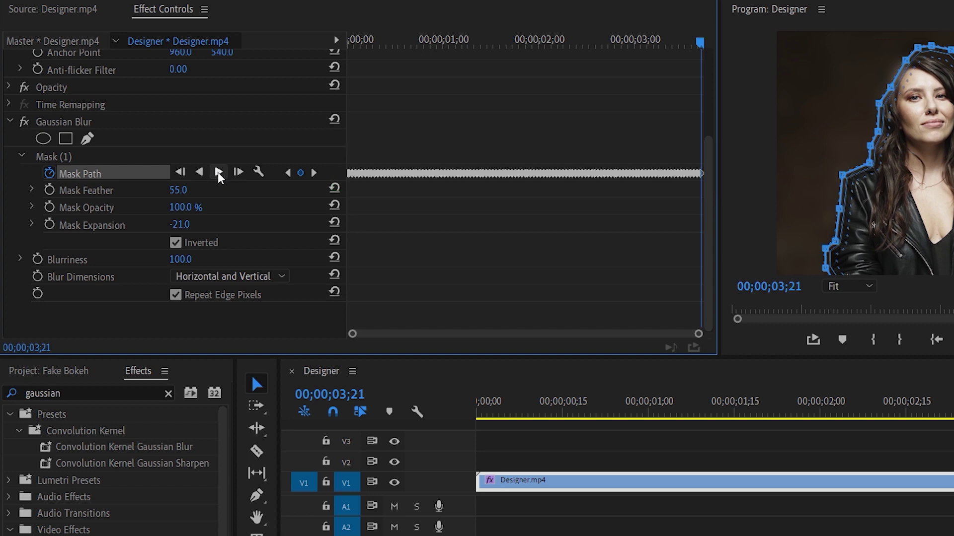
{"action": "left_click_drag", "start_coordinate": [953, 412], "coordinate": [953, 419]}
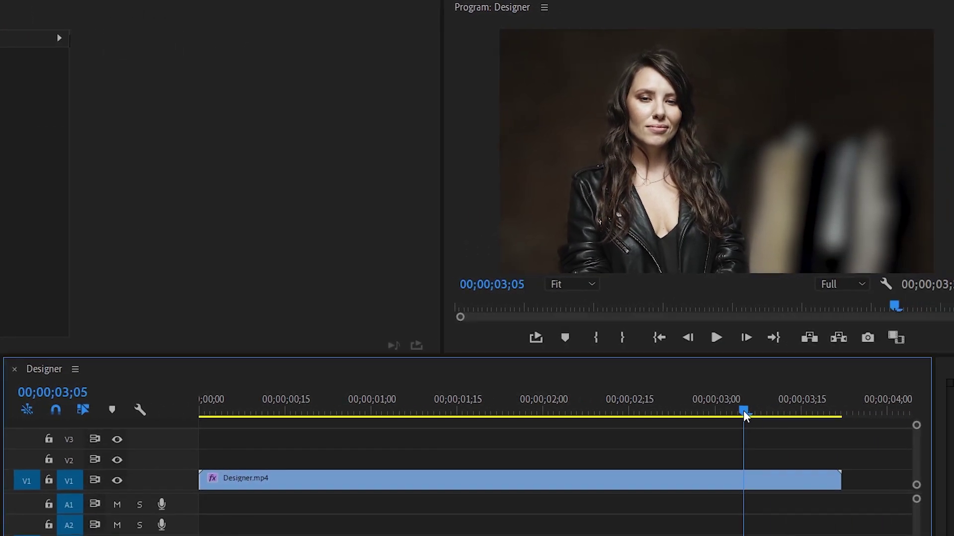
- Select the clip with its mask shown, then play and scrub from the start to watch tracking
{"action": "left_click", "coordinate": [528, 484]}
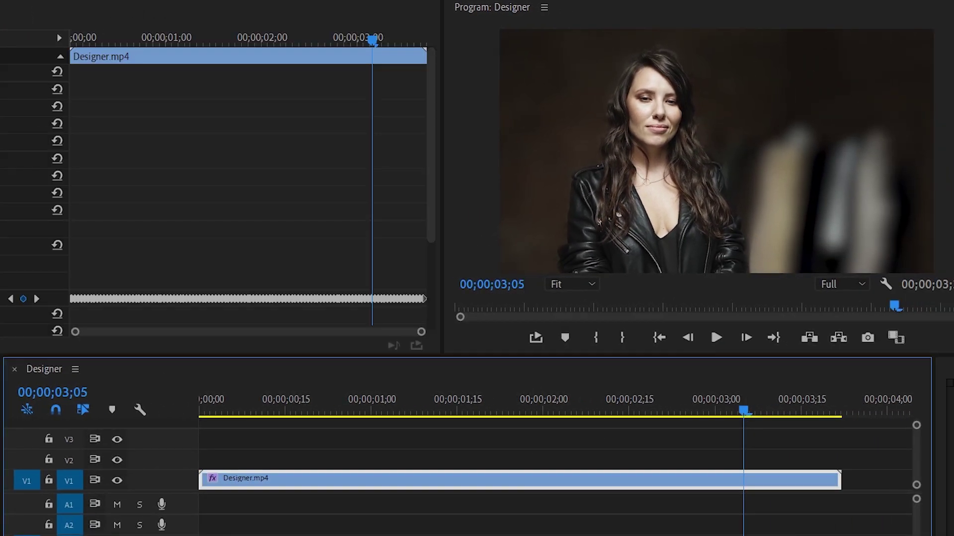
{"action": "left_click", "coordinate": [12, 281]}
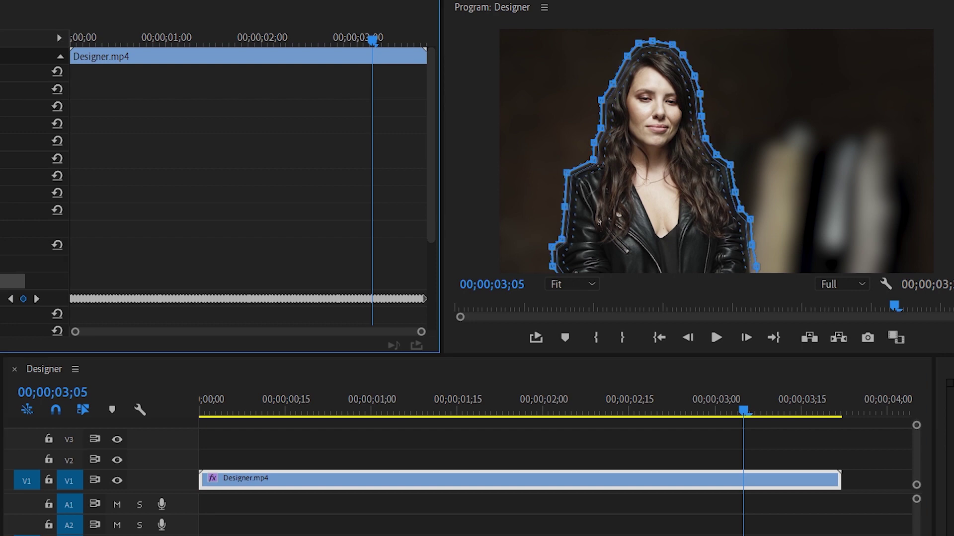
{"action": "left_click", "coordinate": [660, 338]}
{"action": "left_click", "coordinate": [716, 337]}
{"action": "left_click", "coordinate": [716, 339]}
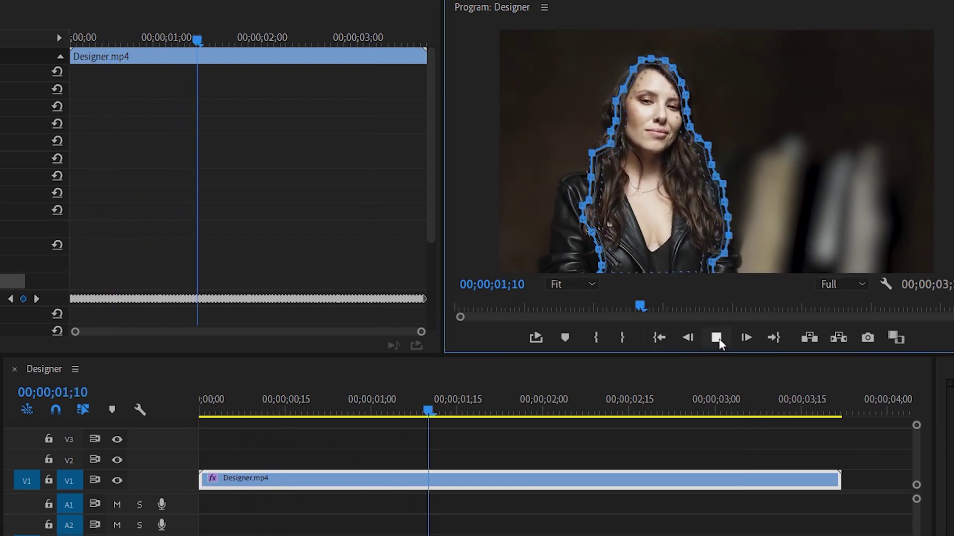
{"action": "left_click_drag", "start_coordinate": [646, 310], "coordinate": [933, 320]}
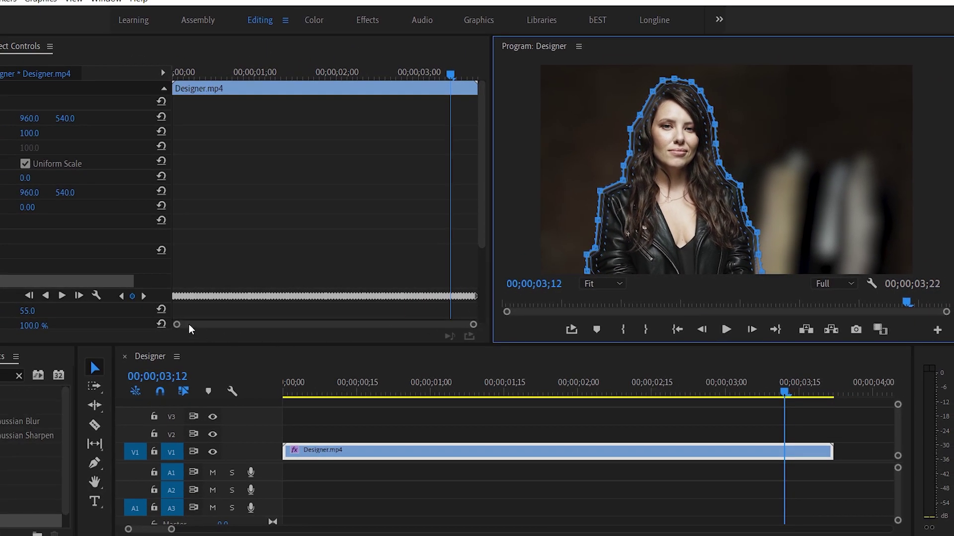
- Zoom in on the last second's keyframes and step through them, landing on 03;15
{"action": "left_click_drag", "start_coordinate": [176, 325], "coordinate": [308, 326]}
{"action": "left_click", "coordinate": [122, 297]}
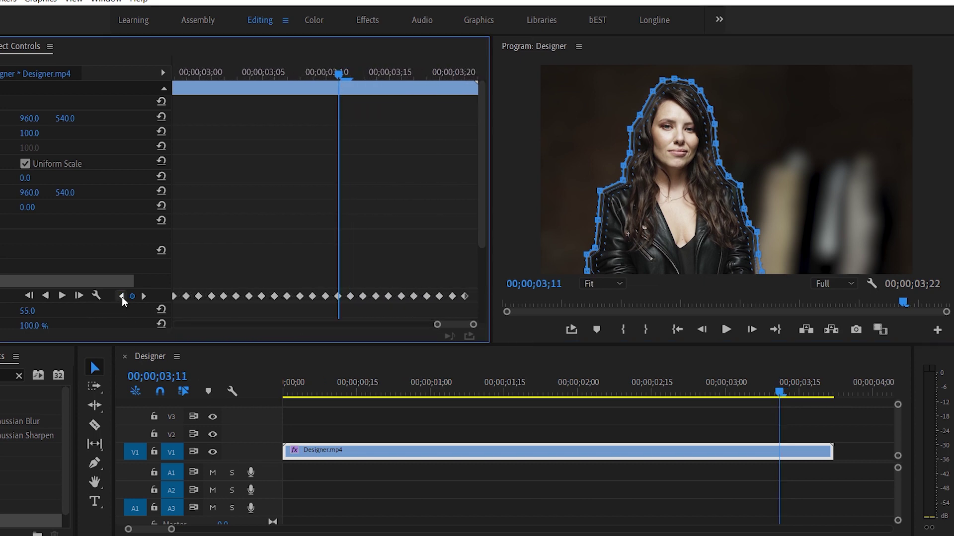
{"action": "left_click", "coordinate": [143, 297]}
{"action": "left_click", "coordinate": [144, 297]}
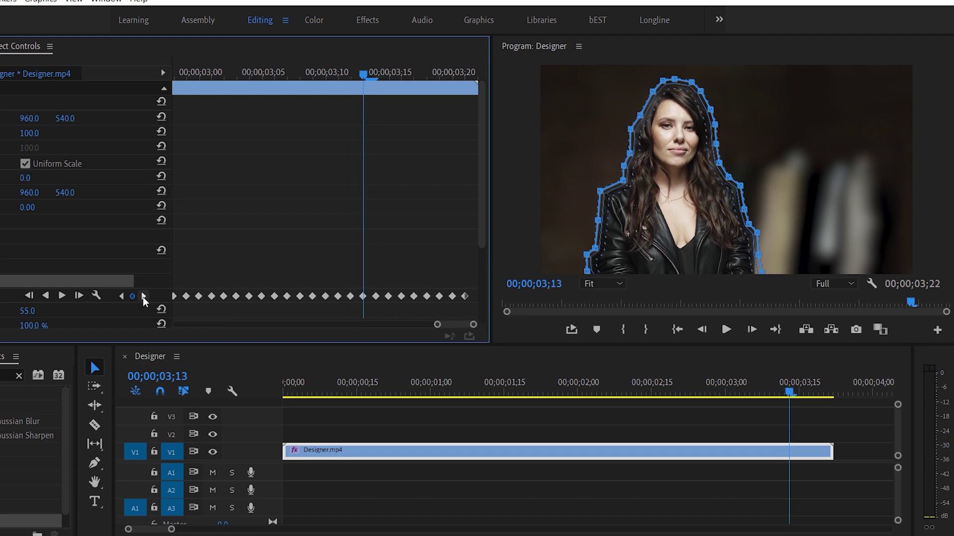
{"action": "left_click", "coordinate": [144, 297]}
{"action": "left_click", "coordinate": [144, 297]}
{"action": "left_click", "coordinate": [144, 297]}
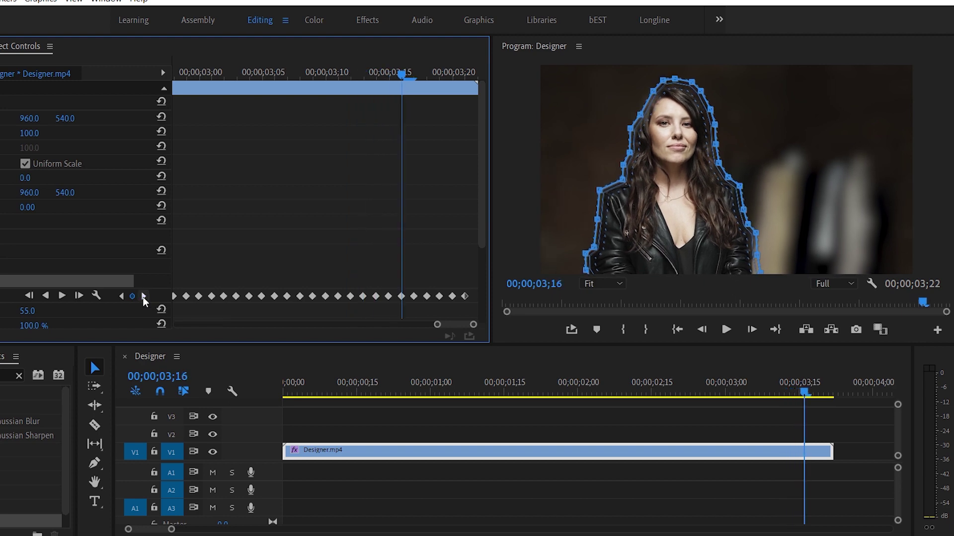
{"action": "left_click", "coordinate": [122, 297]}
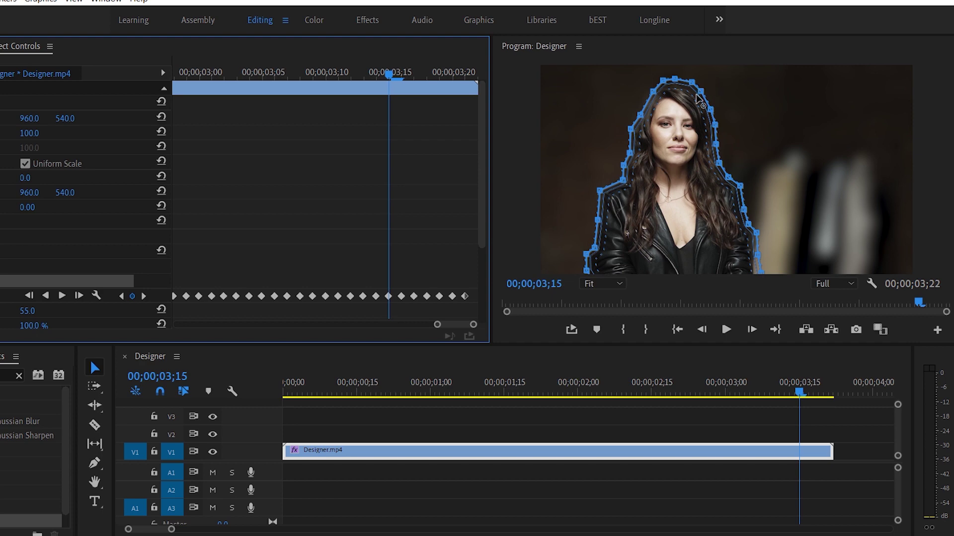
{"action": "left_click", "coordinate": [601, 287]}
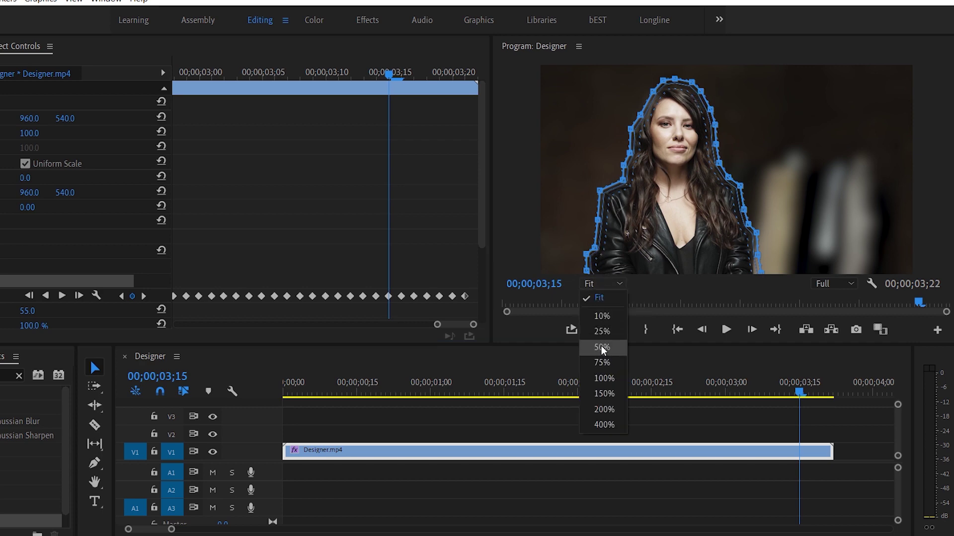
- At 100% zoom, pull the 03;16 mask points outward around her hair and head
{"action": "left_click", "coordinate": [605, 380]}
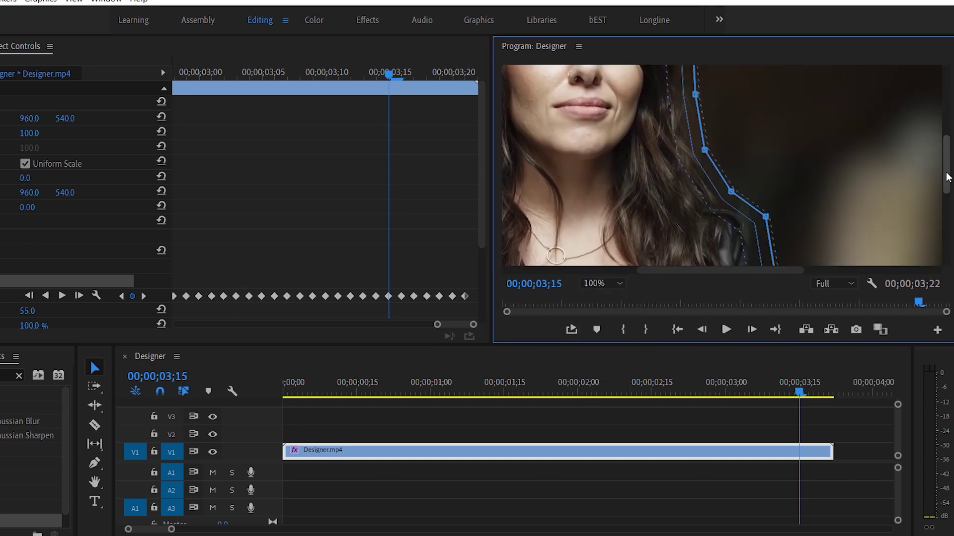
{"action": "left_click_drag", "start_coordinate": [946, 171], "coordinate": [948, 125]}
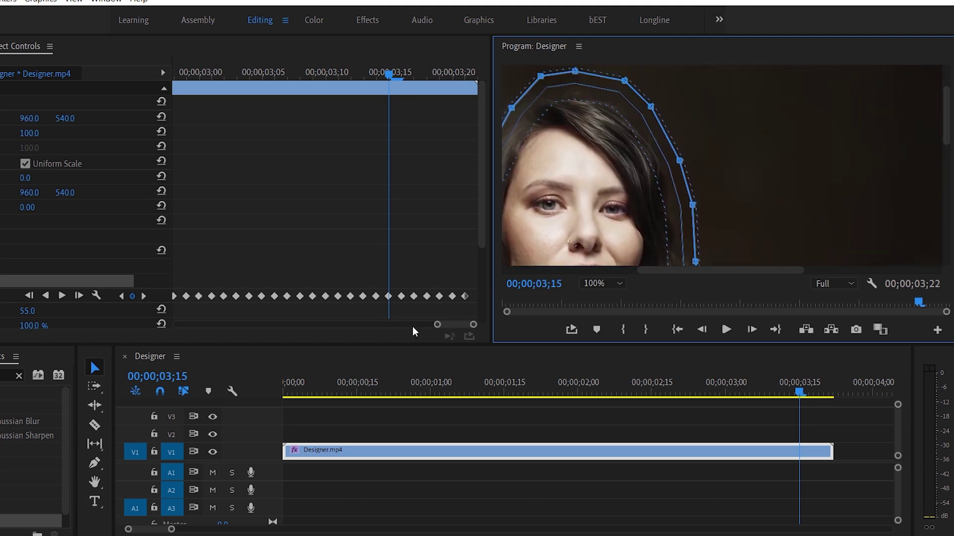
{"action": "left_click", "coordinate": [144, 296]}
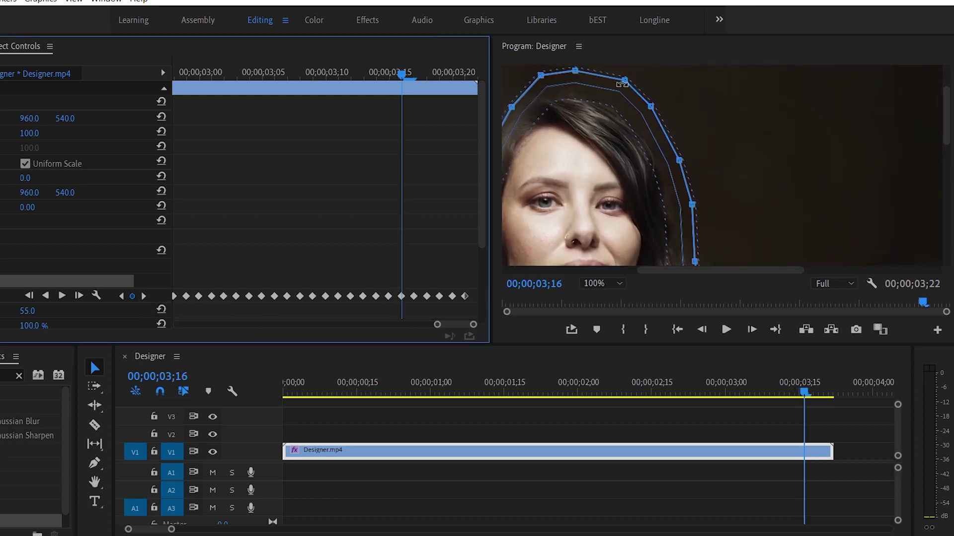
{"action": "scroll", "coordinate": [636, 150], "scroll_direction": "left", "scroll_amount": 5}
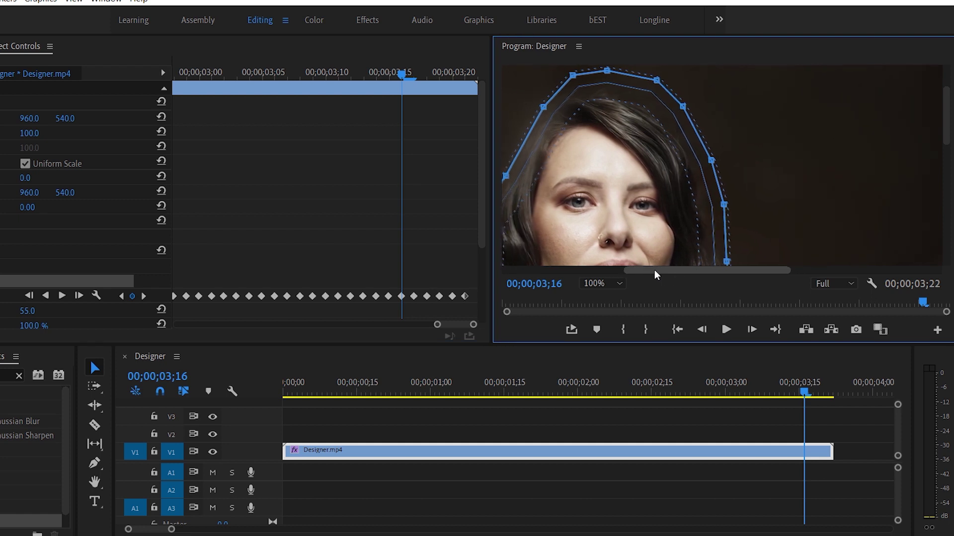
{"action": "left_click_drag", "start_coordinate": [609, 107], "coordinate": [592, 105]}
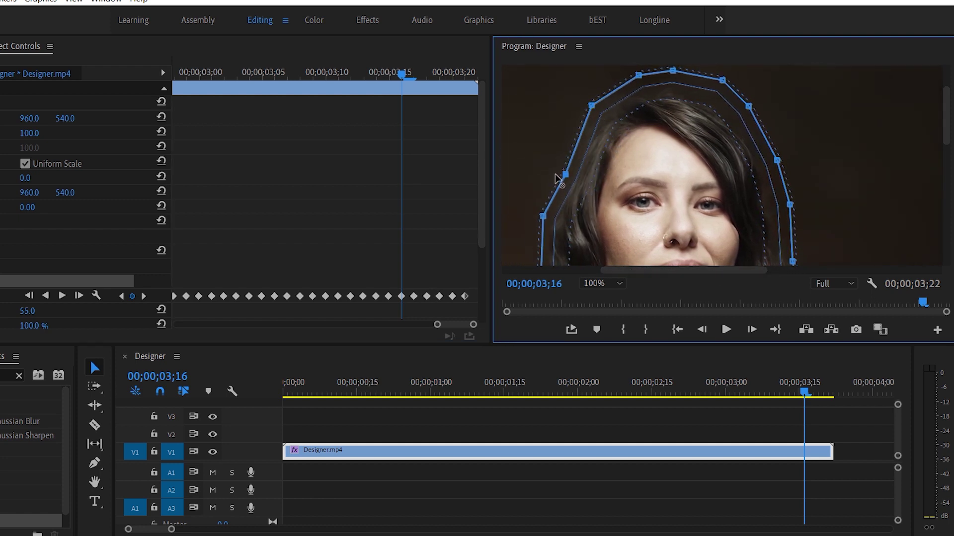
{"action": "left_click_drag", "start_coordinate": [571, 175], "coordinate": [553, 170]}
{"action": "left_click_drag", "start_coordinate": [748, 106], "coordinate": [745, 114]}
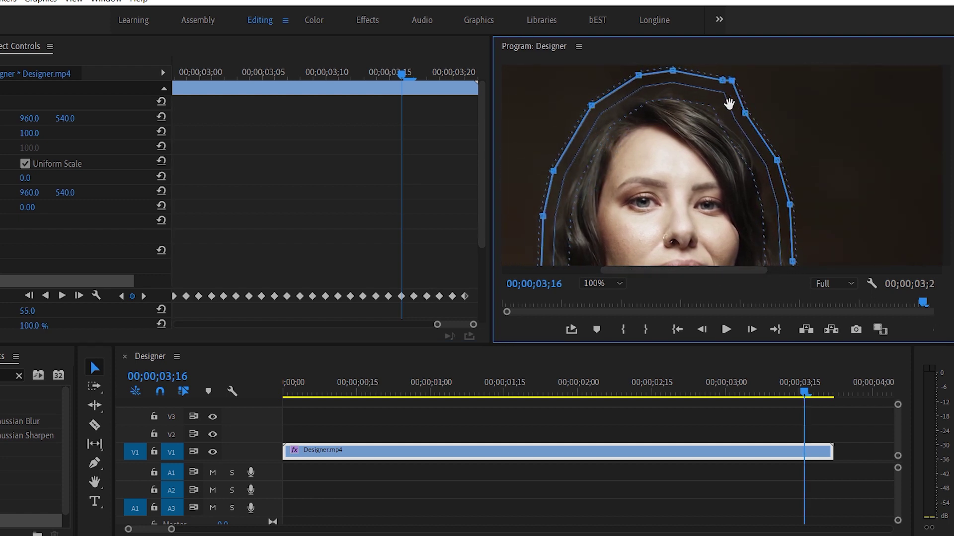
- Move the left mask points outward to follow her head on frames 03;17 and 03;18
{"action": "left_click", "coordinate": [144, 296]}
{"action": "left_click_drag", "start_coordinate": [609, 105], "coordinate": [583, 99]}
{"action": "left_click_drag", "start_coordinate": [572, 175], "coordinate": [548, 163]}
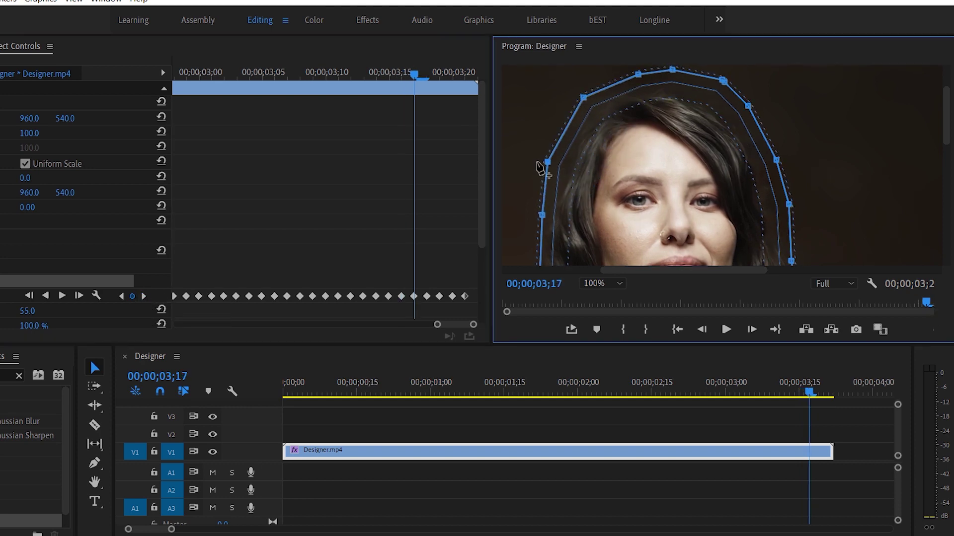
{"action": "left_click", "coordinate": [144, 296]}
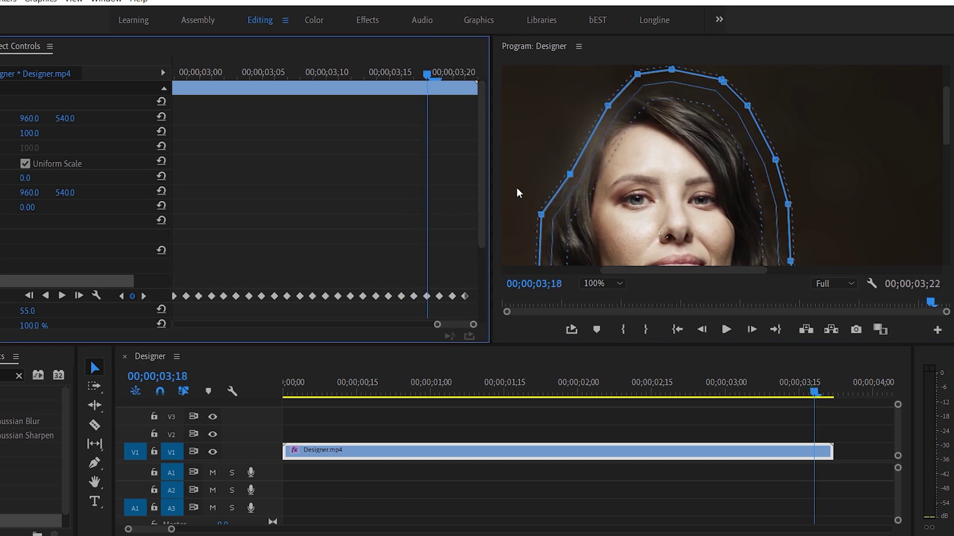
{"action": "left_click_drag", "start_coordinate": [549, 178], "coordinate": [564, 100]}
- On frame 03;21, add an extra mask point on the left and bulge it outward
{"action": "left_click", "coordinate": [144, 296]}
{"action": "left_click", "coordinate": [144, 296]}
{"action": "left_click", "coordinate": [582, 101]}
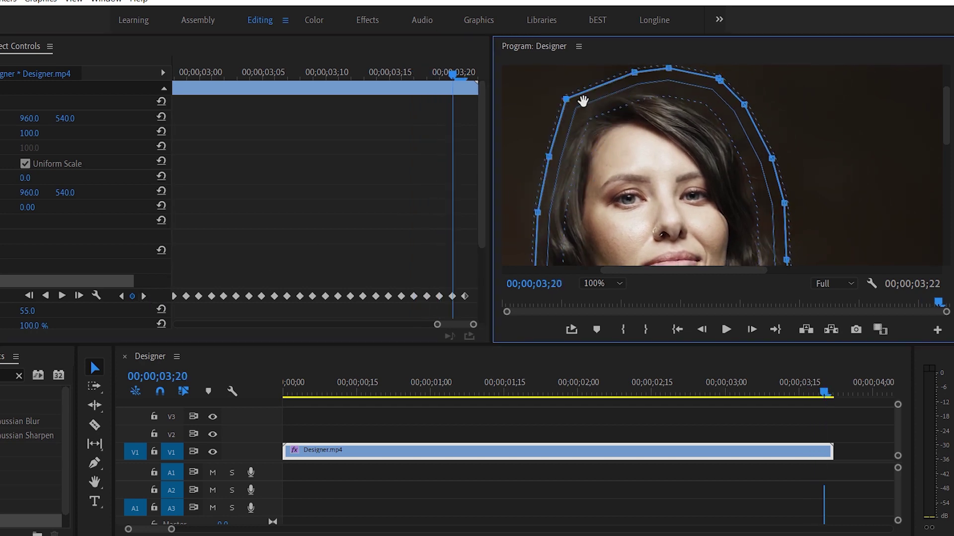
{"action": "key", "text": "Right"}
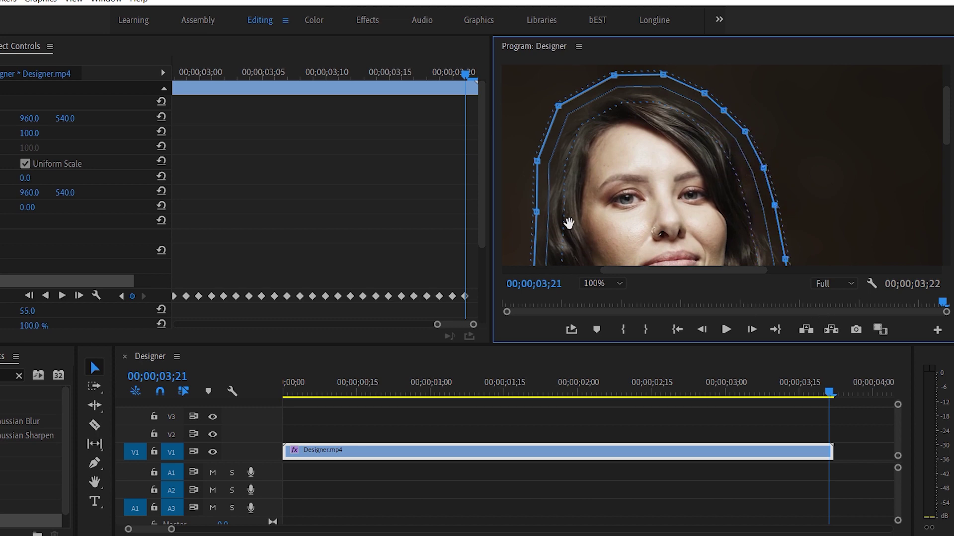
{"action": "left_click_drag", "start_coordinate": [535, 213], "coordinate": [525, 212]}
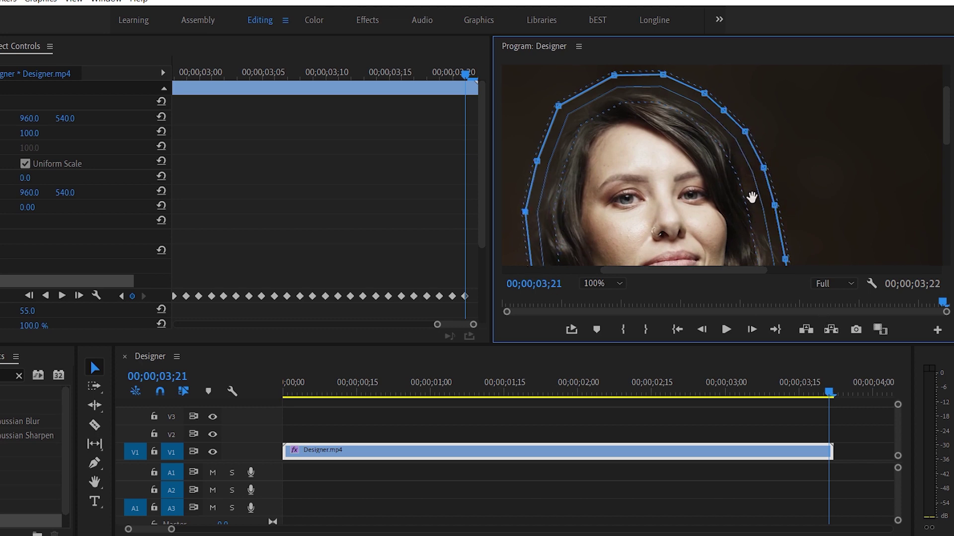
{"action": "scroll", "coordinate": [752, 198], "scroll_direction": "down", "scroll_amount": 5}
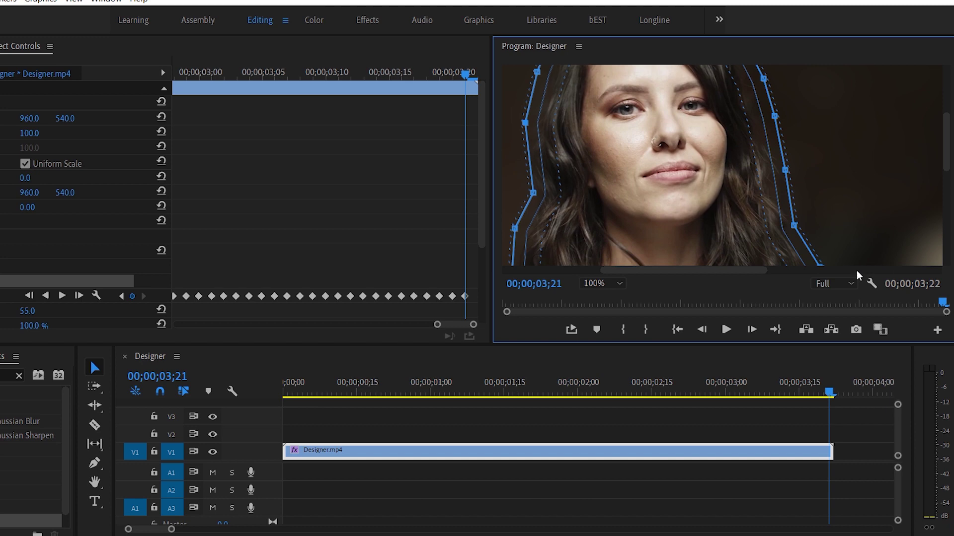
{"action": "left_click", "coordinate": [602, 283]}
- Fit the frame in the preview and play the clip from earlier to review the mask
{"action": "left_click", "coordinate": [599, 300]}
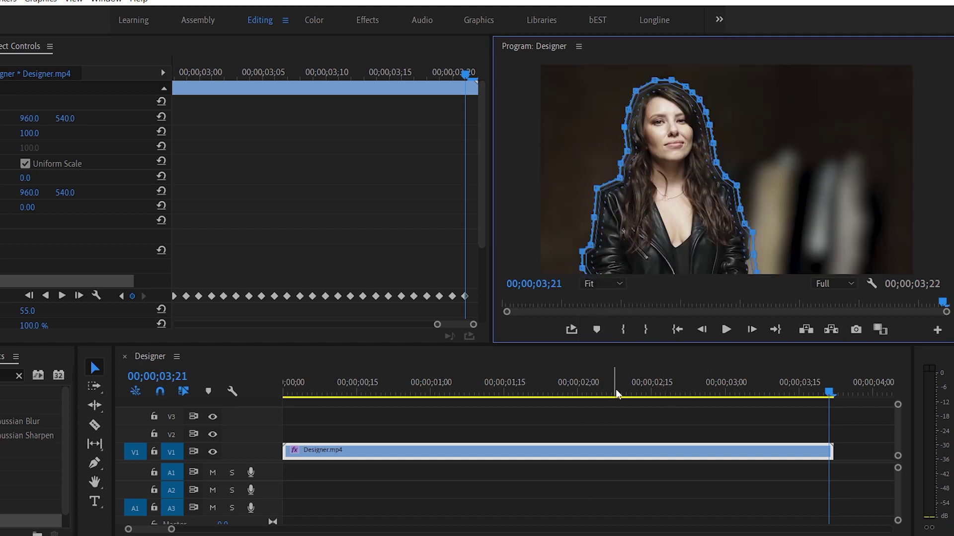
{"action": "left_click", "coordinate": [824, 395]}
{"action": "left_click_drag", "start_coordinate": [824, 395], "coordinate": [700, 395]}
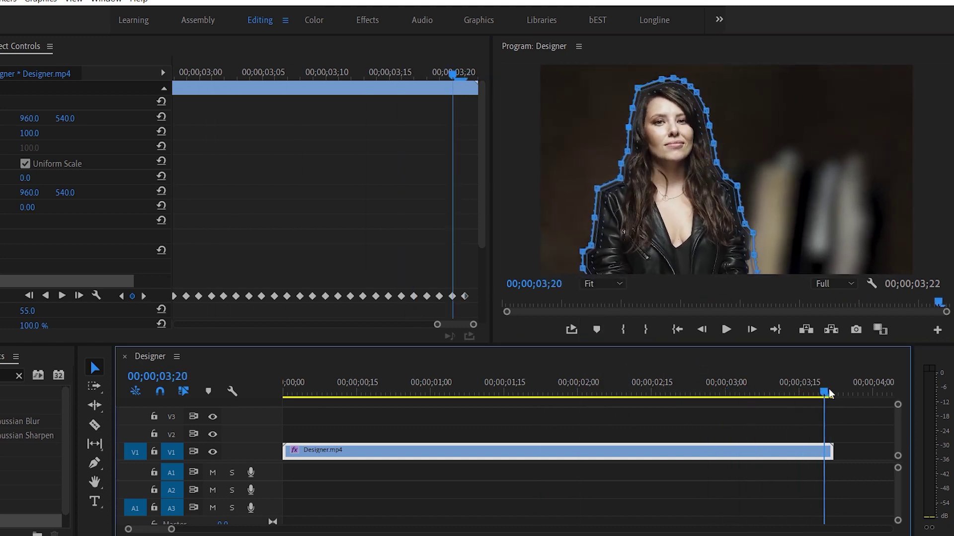
{"action": "left_click", "coordinate": [725, 330]}
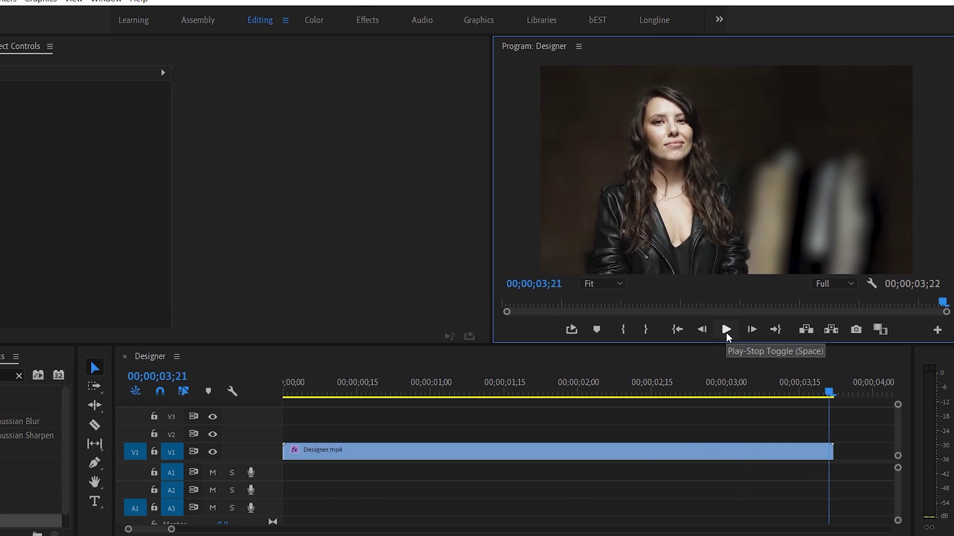
- Lower the clip's Gaussian Blur blurriness to 50
{"action": "left_click", "coordinate": [660, 457]}
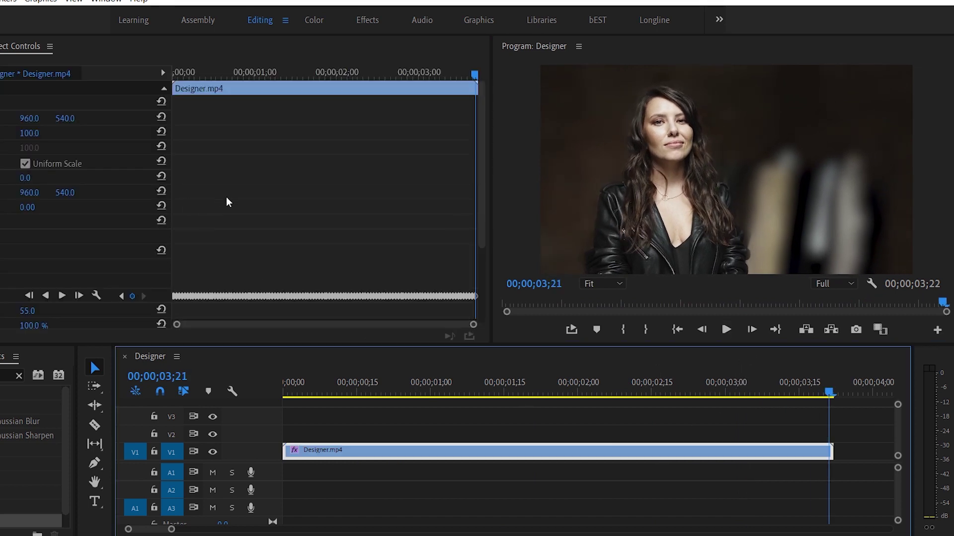
{"action": "scroll", "coordinate": [223, 204], "scroll_direction": "down", "scroll_amount": 1}
{"action": "scroll", "coordinate": [264, 258], "scroll_direction": "down", "scroll_amount": 2}
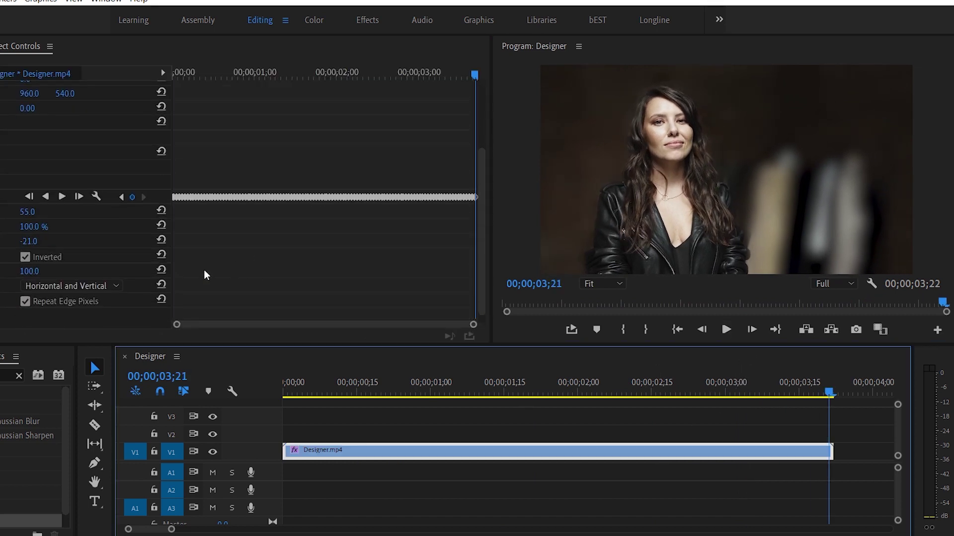
{"action": "left_click", "coordinate": [29, 271]}
{"action": "type", "text": "50"}
{"action": "key", "text": "Return"}
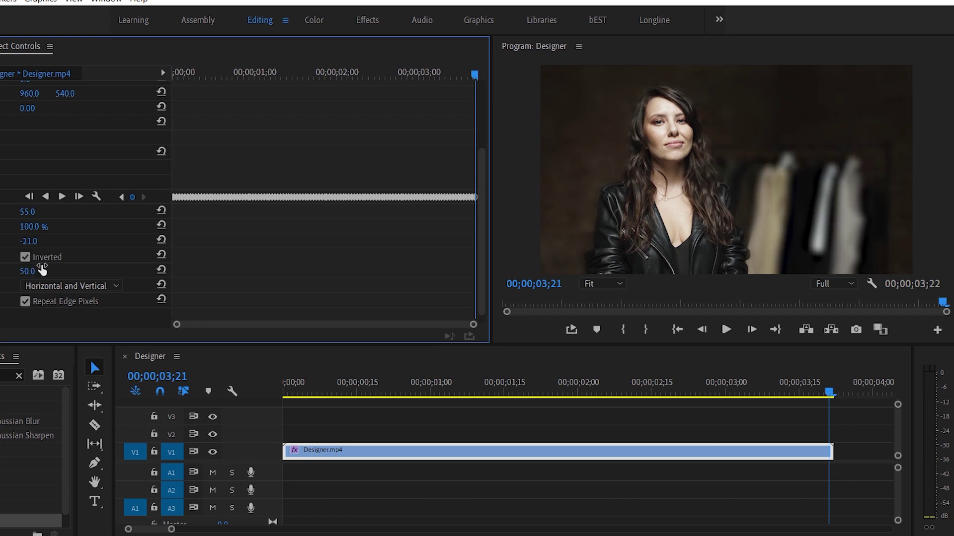